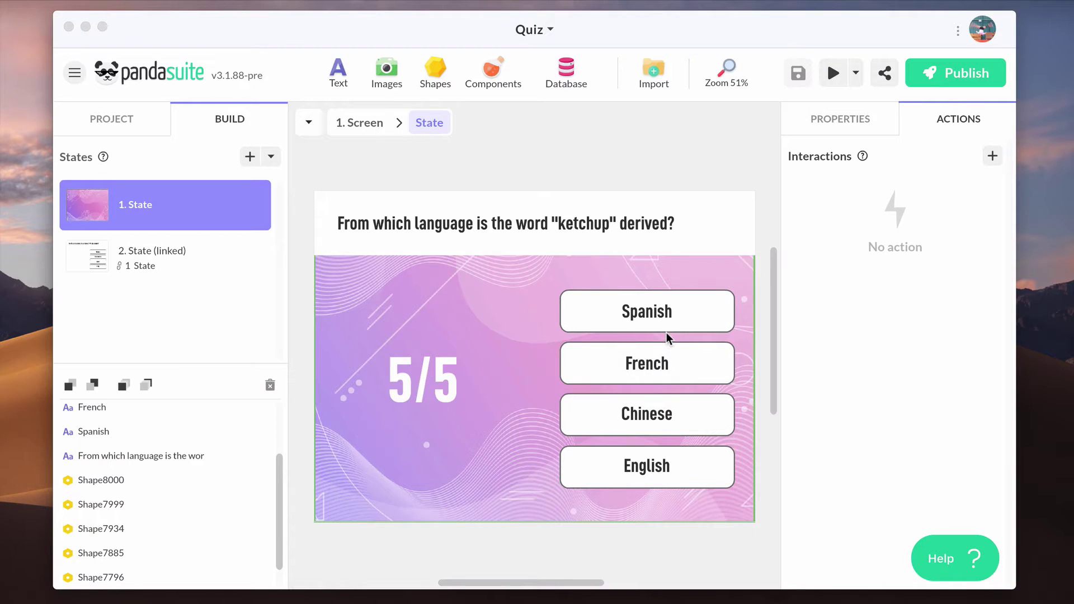
Step: Add a PandaSuite Database to the Quiz project from the Project tab
{"action": "left_click", "coordinate": [133, 124]}
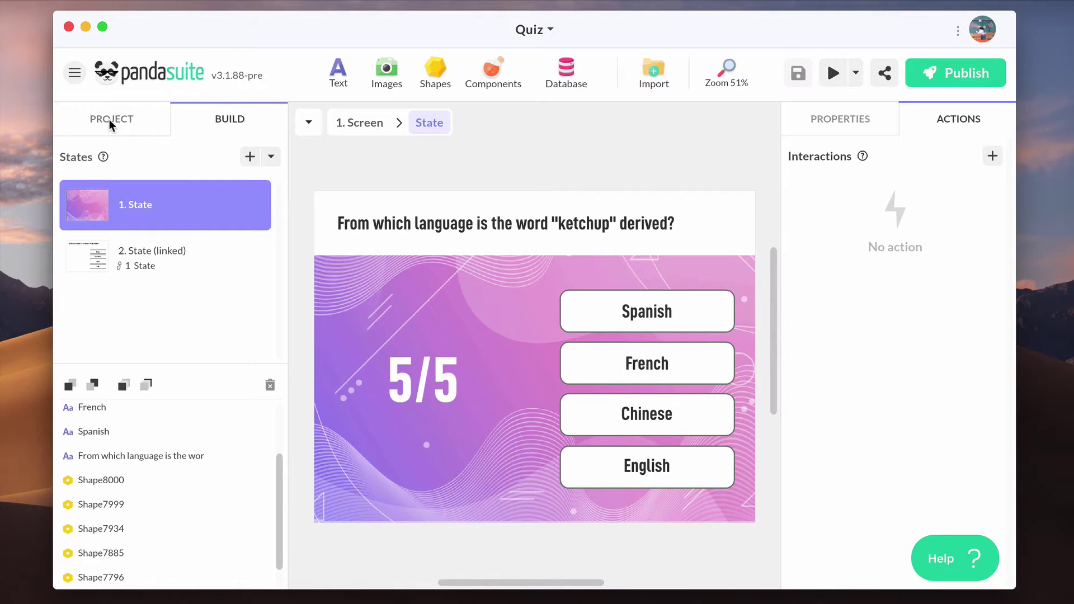
{"action": "left_click", "coordinate": [110, 123]}
{"action": "left_click", "coordinate": [569, 76]}
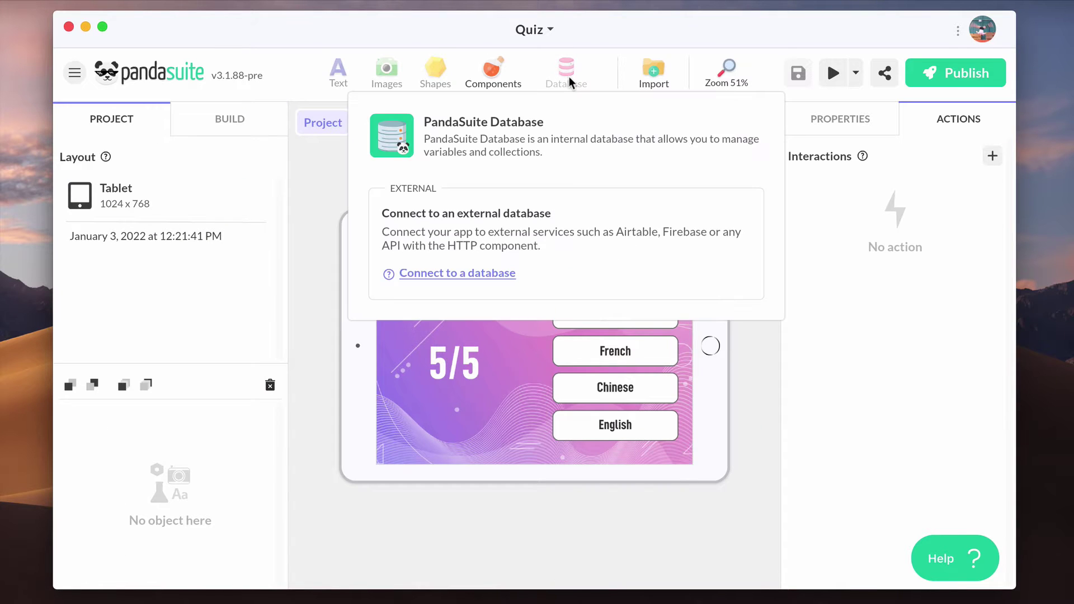
{"action": "left_click", "coordinate": [524, 139]}
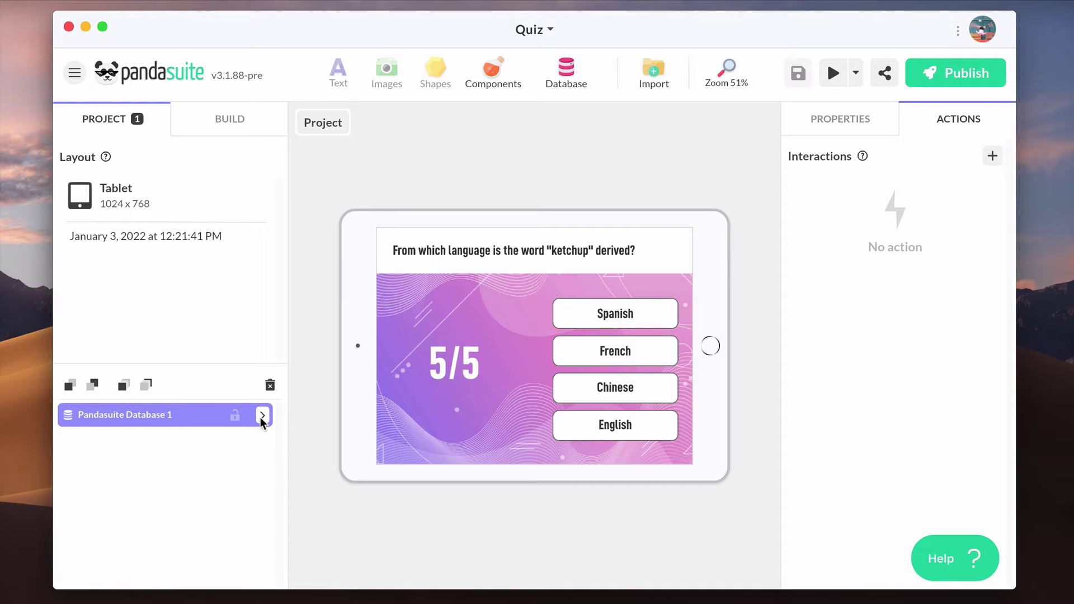
Step: Give the database a Number property named score with value 0, save it, and close the editor
{"action": "left_click", "coordinate": [261, 417]}
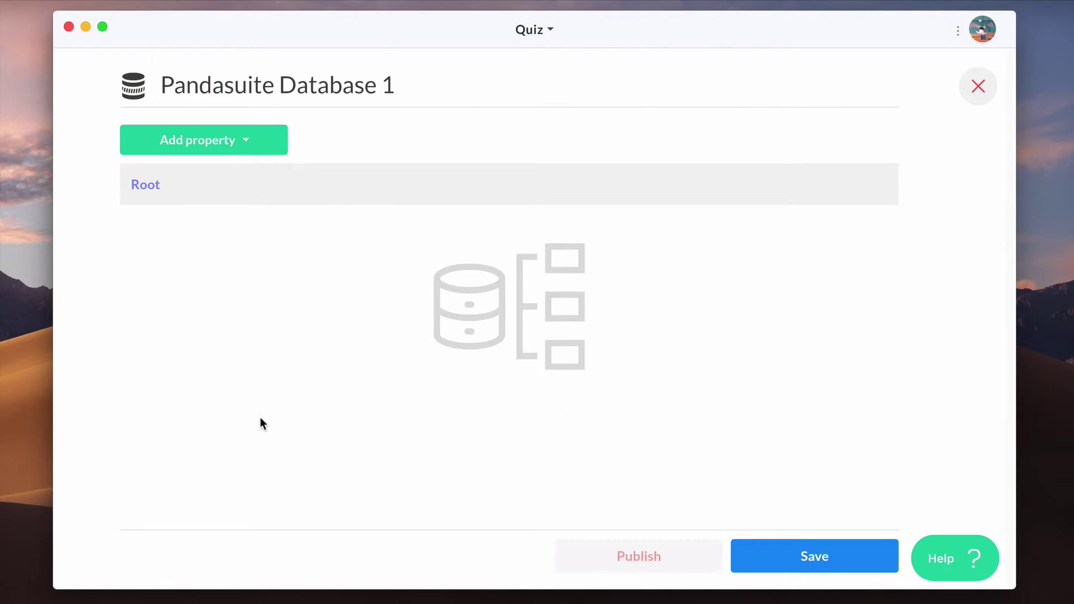
{"action": "left_click", "coordinate": [254, 128]}
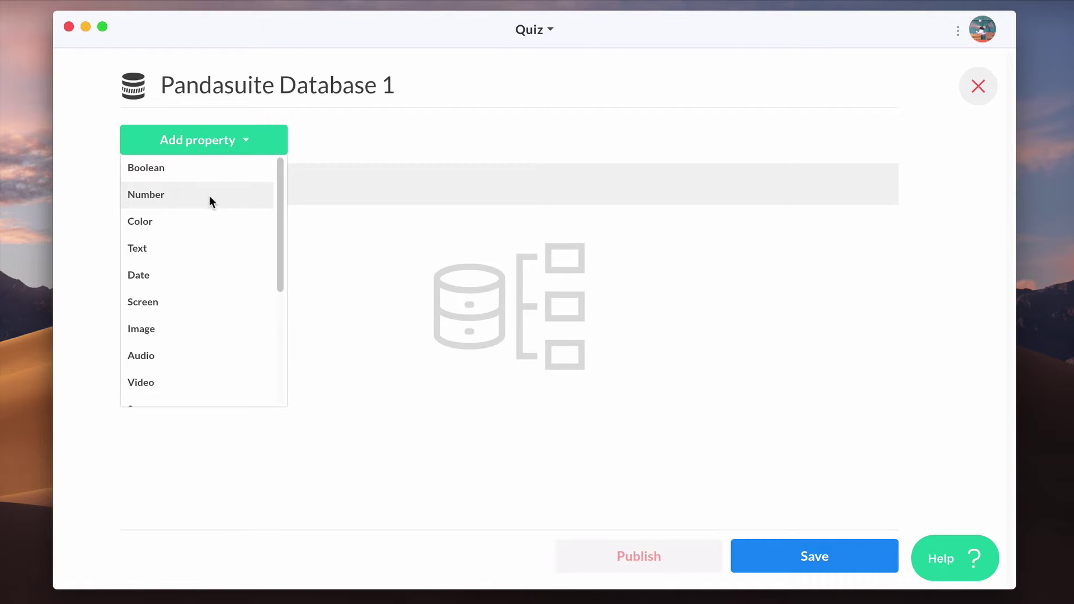
{"action": "left_click", "coordinate": [161, 196]}
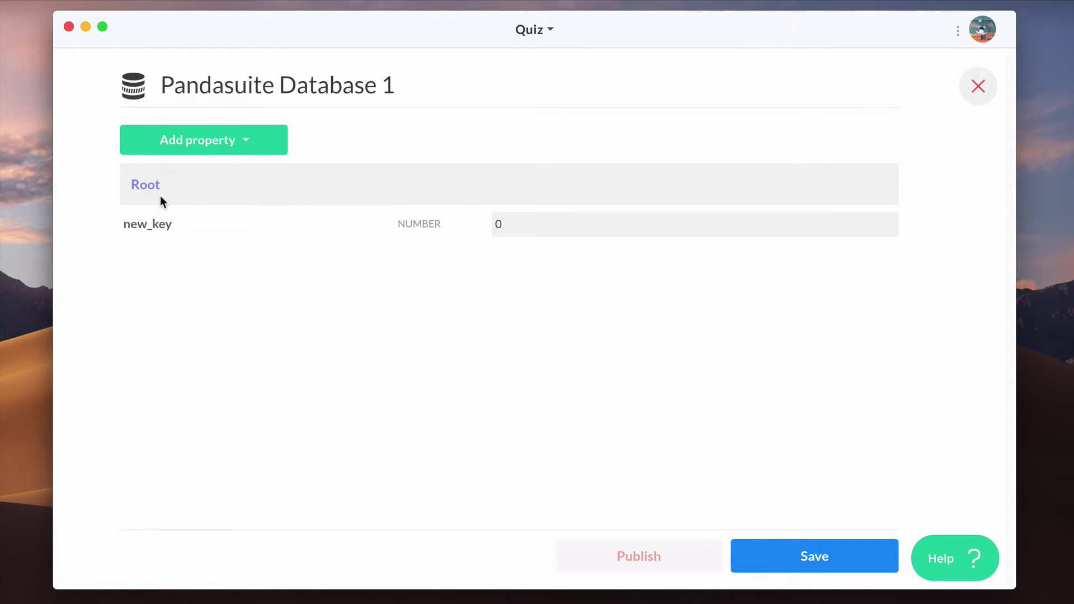
{"action": "double_click", "coordinate": [161, 229]}
{"action": "type", "text": "score"}
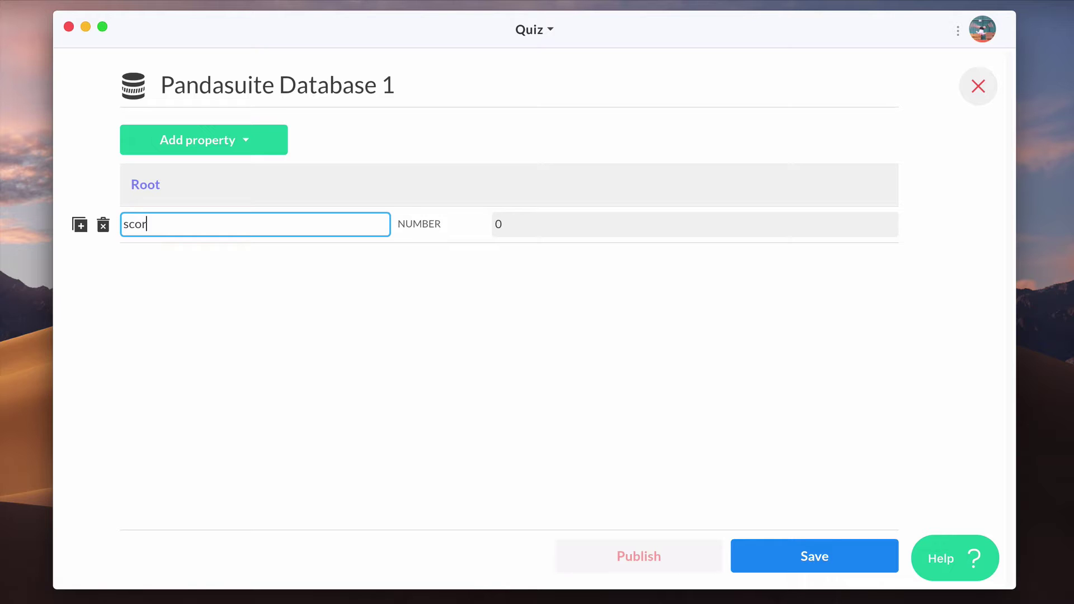
{"action": "left_click", "coordinate": [582, 232]}
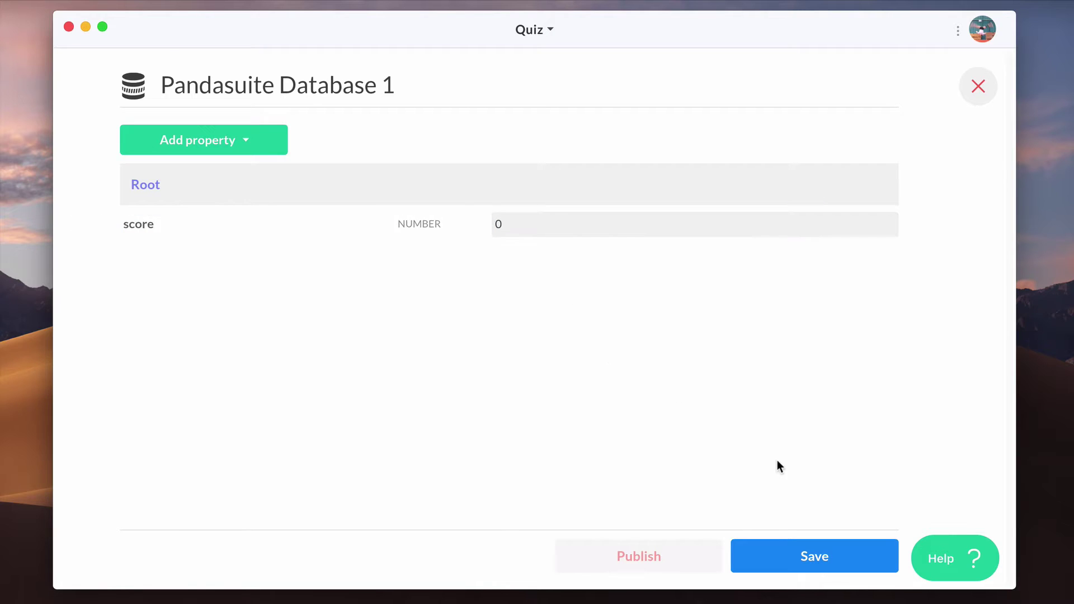
{"action": "left_click", "coordinate": [784, 550]}
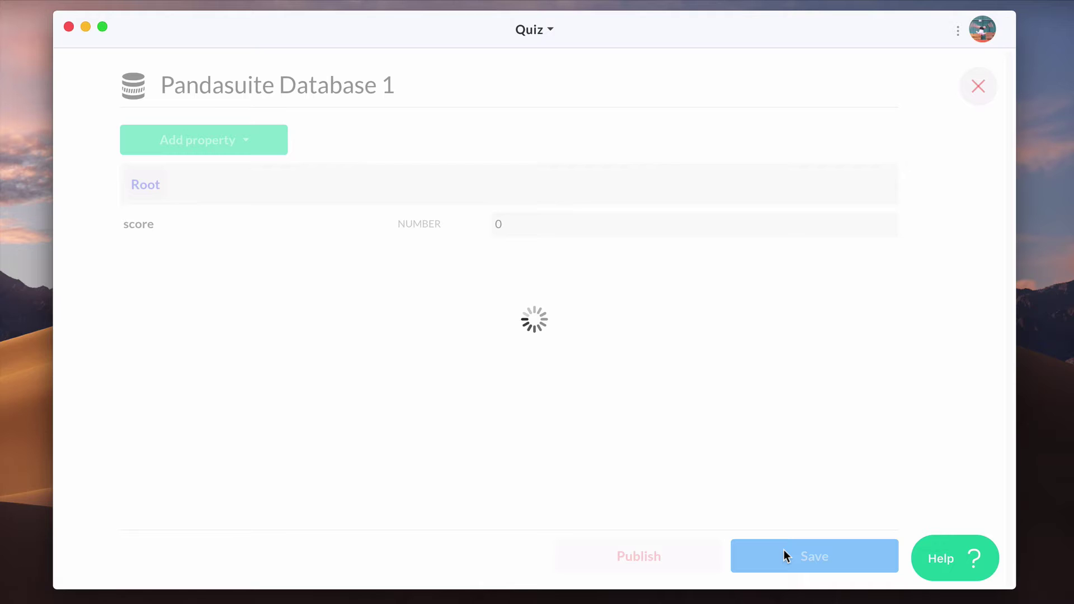
{"action": "left_click", "coordinate": [977, 86]}
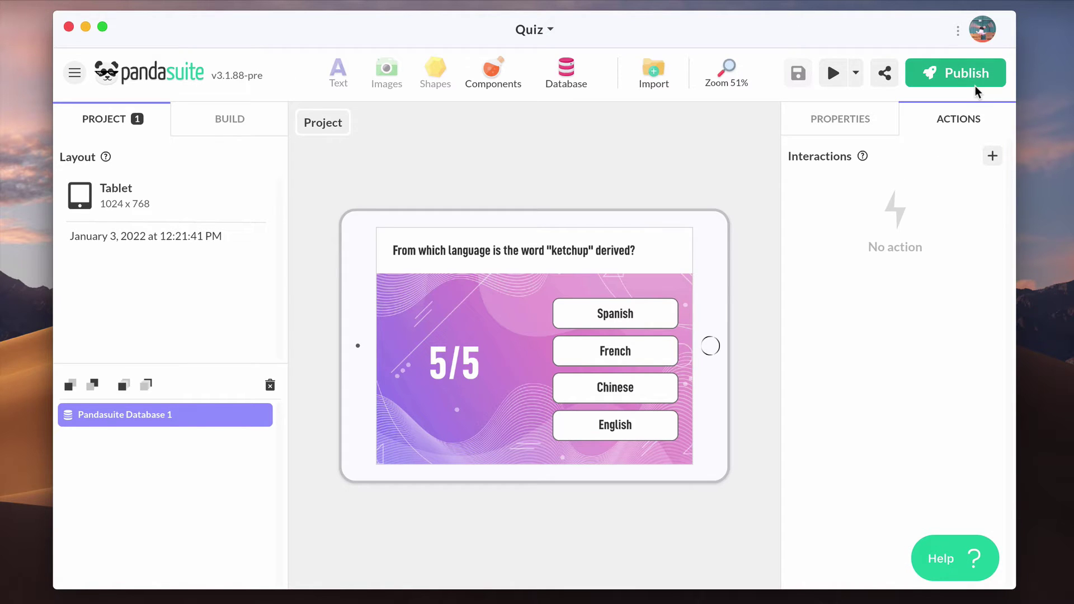
Step: Add a single-tap interaction to the Chinese answer that modifies Pandasuite Database 1's data
{"action": "left_click", "coordinate": [226, 117]}
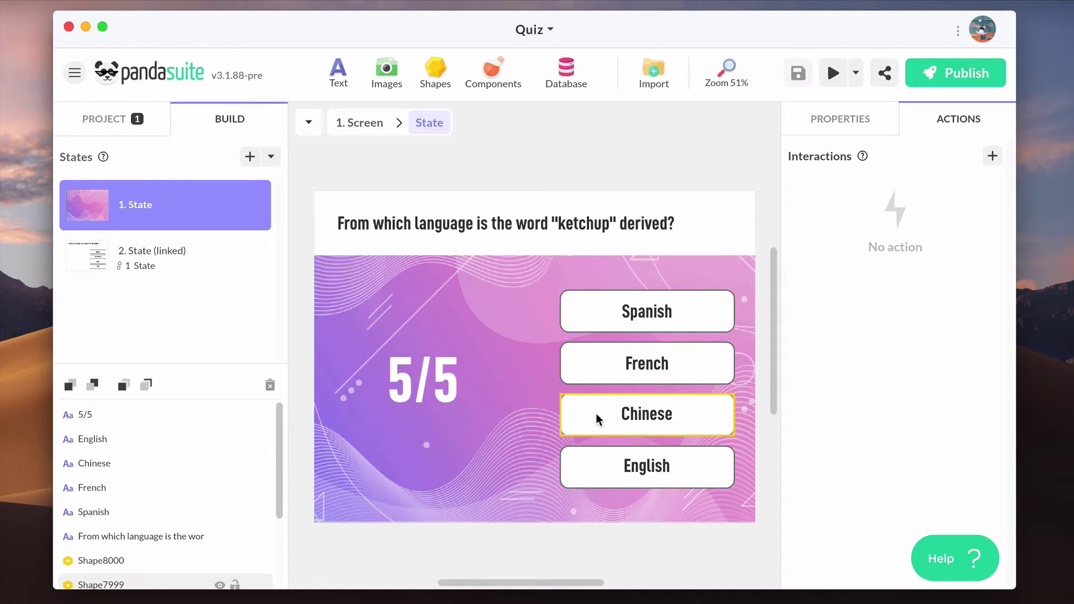
{"action": "left_click", "coordinate": [597, 420]}
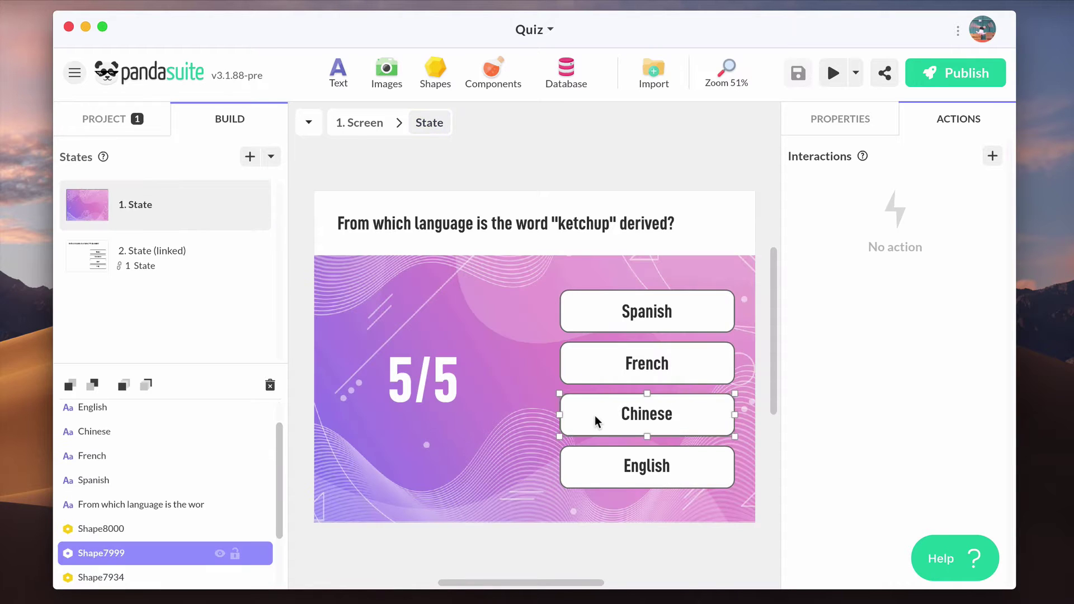
{"action": "left_click", "coordinate": [992, 158]}
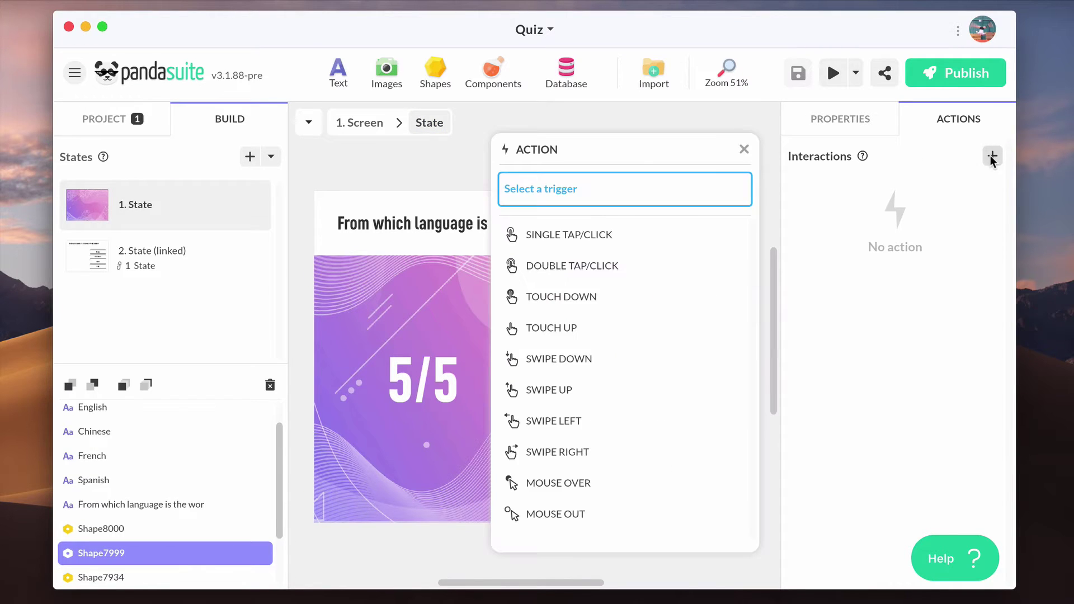
{"action": "left_click", "coordinate": [671, 241]}
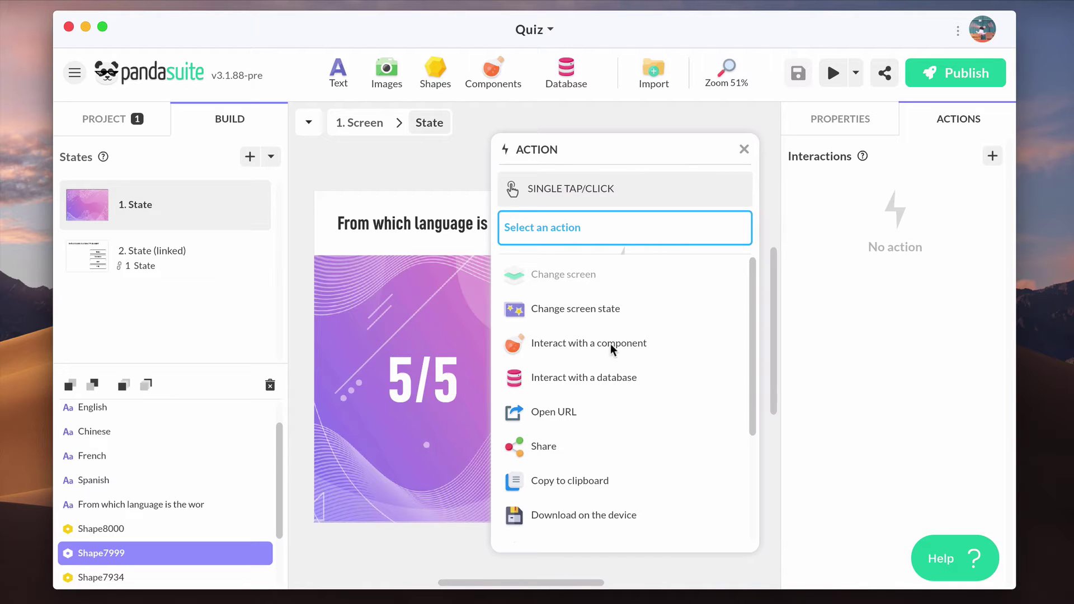
{"action": "left_click", "coordinate": [602, 380]}
{"action": "left_click", "coordinate": [633, 276]}
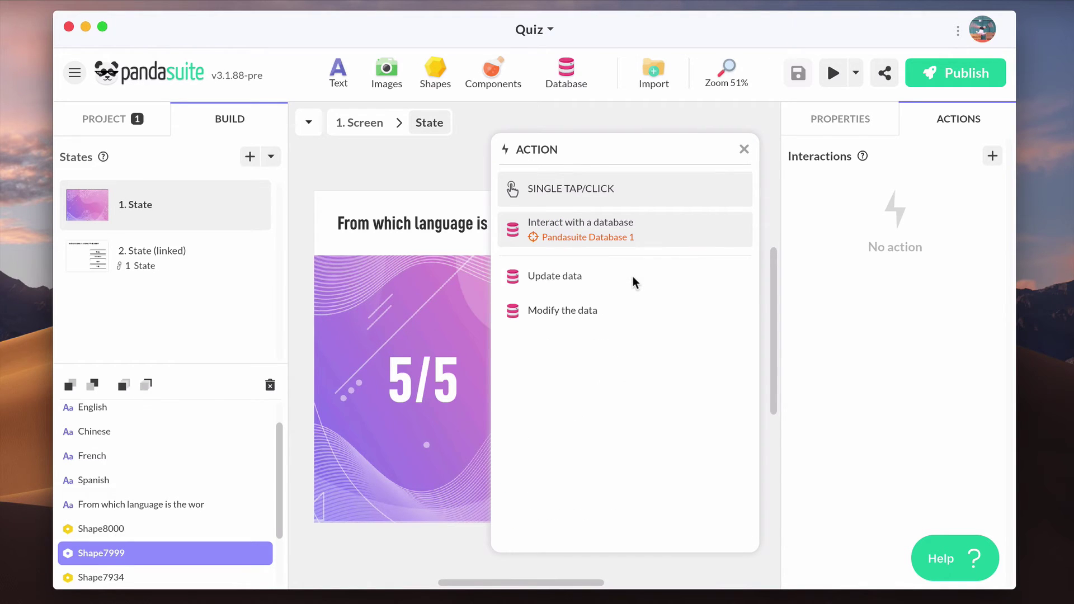
{"action": "left_click", "coordinate": [619, 314]}
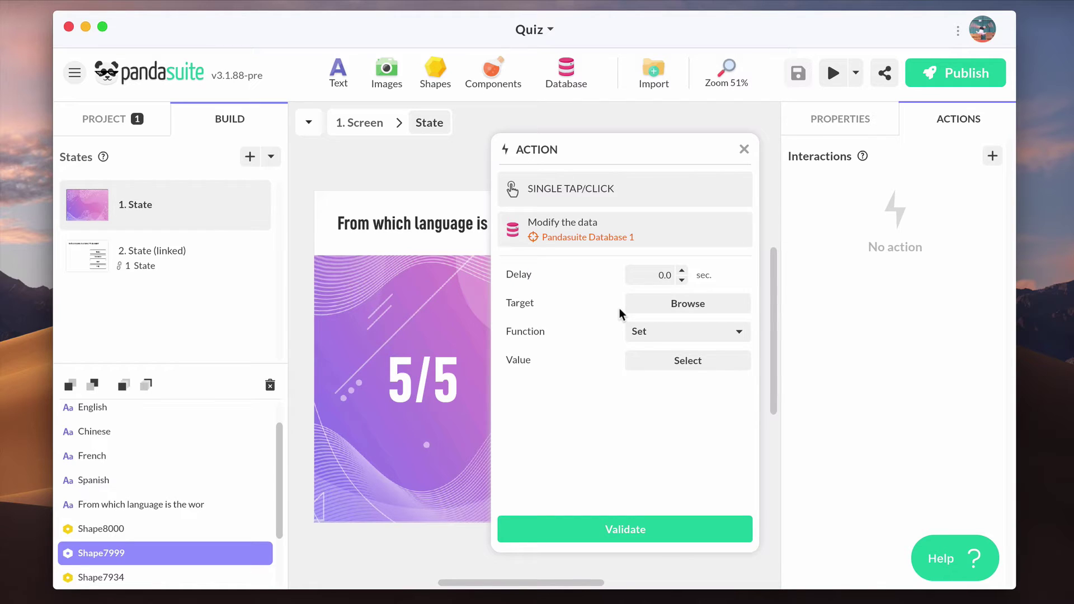
Step: Target the score key and set the modification function to Increment
{"action": "left_click", "coordinate": [695, 304]}
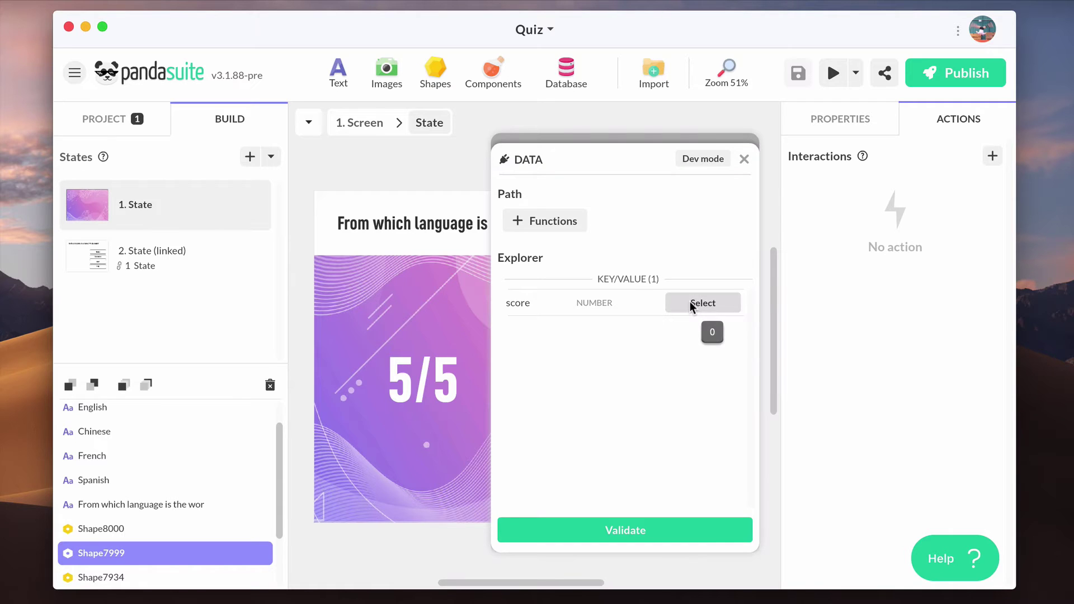
{"action": "left_click", "coordinate": [693, 305]}
{"action": "left_click", "coordinate": [612, 531]}
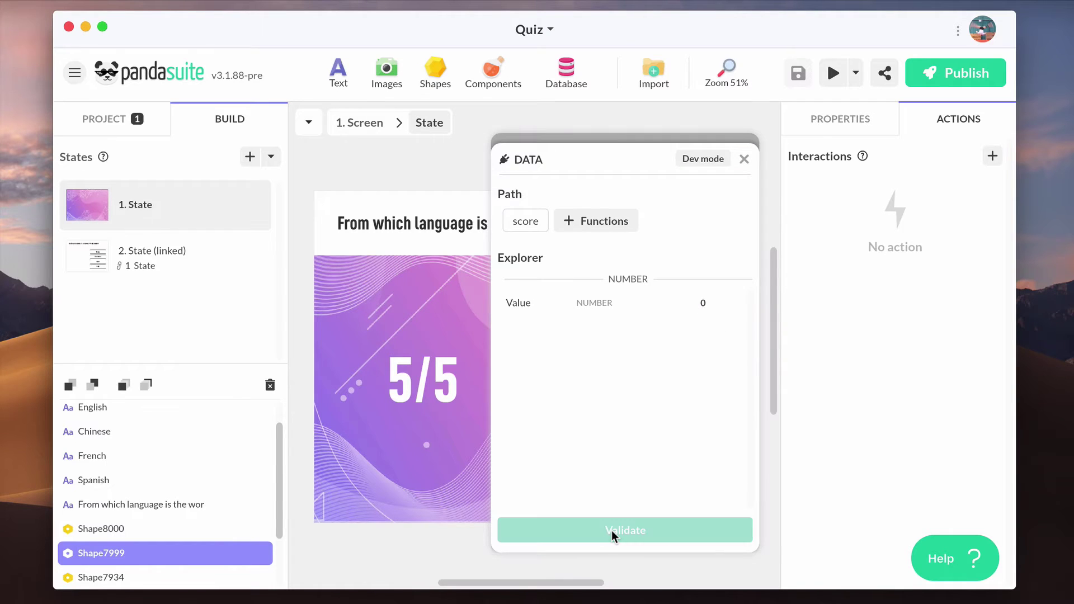
{"action": "left_click", "coordinate": [677, 333]}
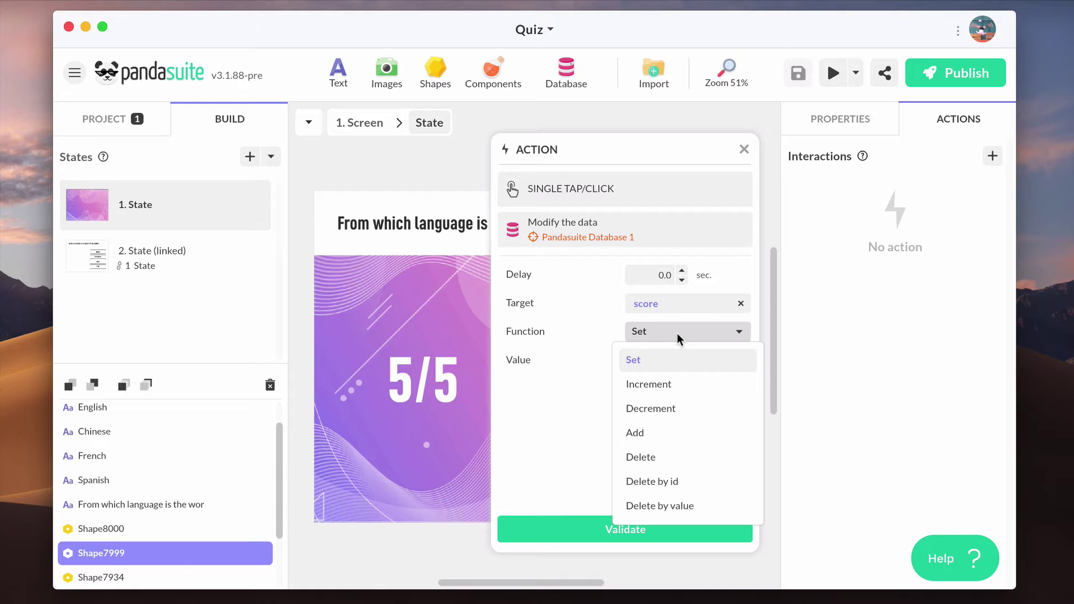
{"action": "left_click", "coordinate": [664, 384]}
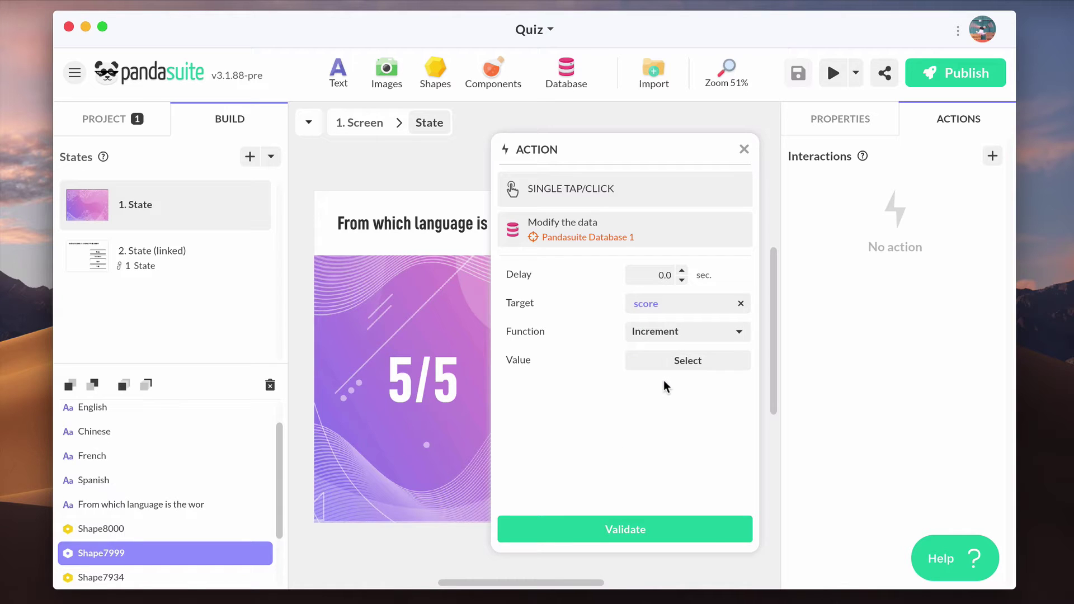
Step: Set the increment amount to the number 1 and save the tap interaction
{"action": "left_click", "coordinate": [688, 362]}
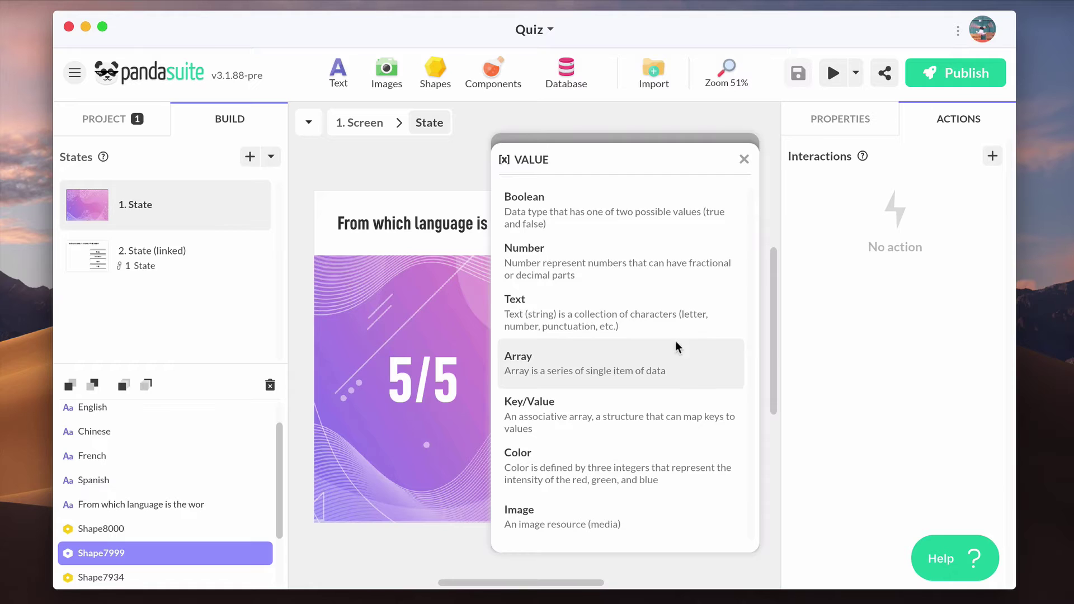
{"action": "left_click", "coordinate": [676, 280]}
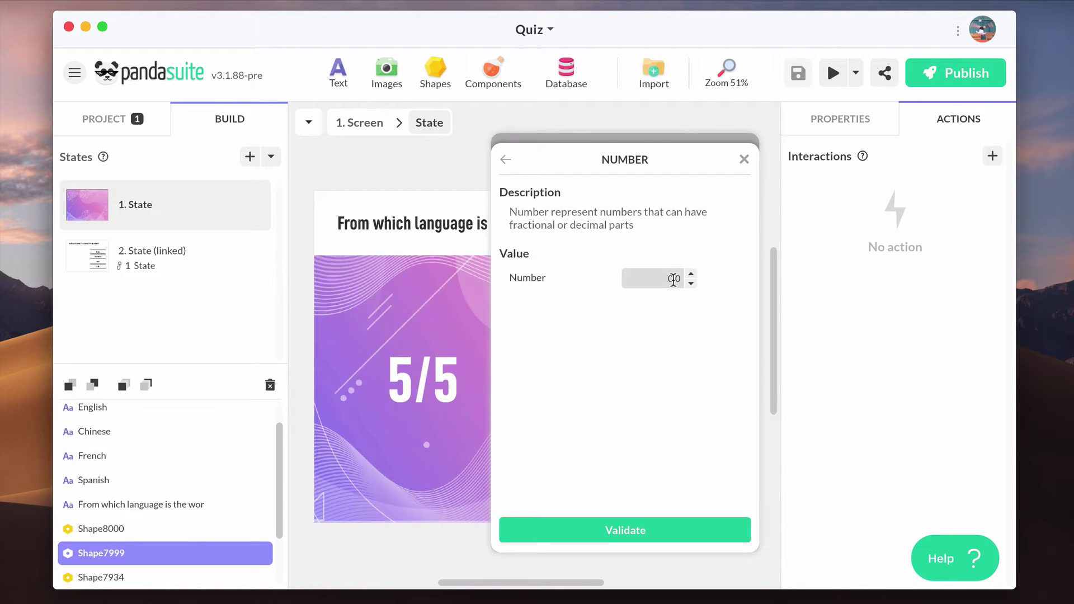
{"action": "left_click", "coordinate": [663, 280]}
{"action": "type", "text": "1"}
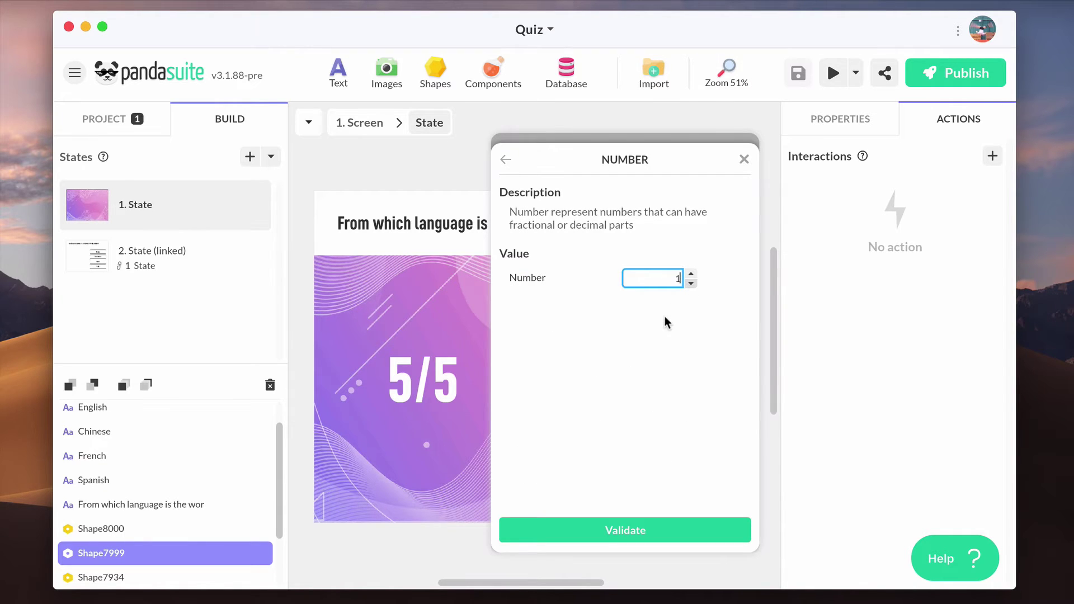
{"action": "left_click", "coordinate": [658, 331]}
{"action": "left_click", "coordinate": [613, 528]}
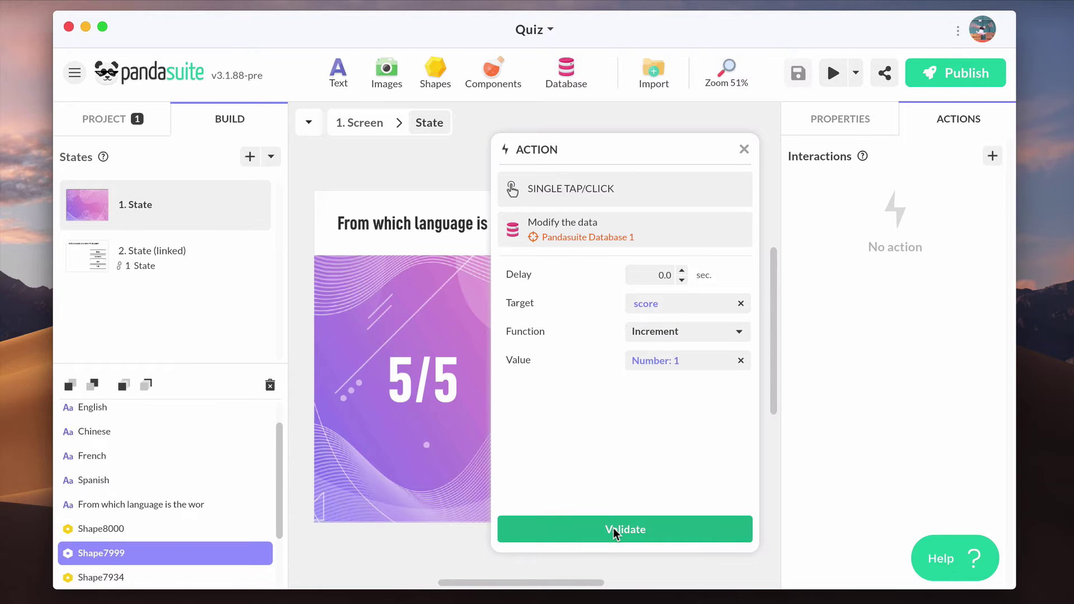
{"action": "left_click", "coordinate": [613, 528]}
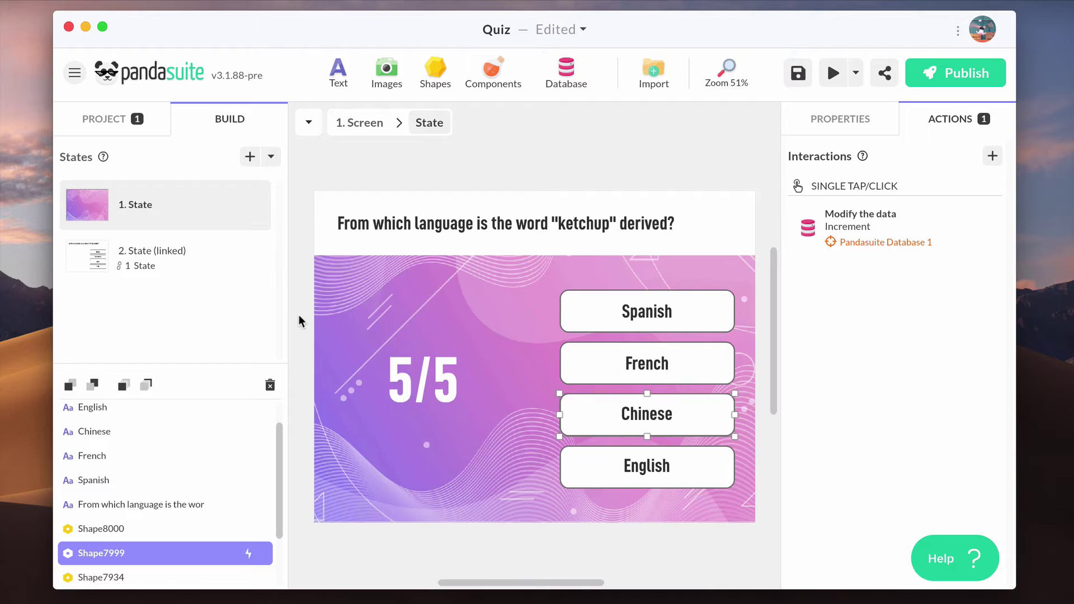
Step: Replace the first 5 in the 5/5 counter with the score value from Pandasuite Database 1
{"action": "left_click", "coordinate": [402, 379]}
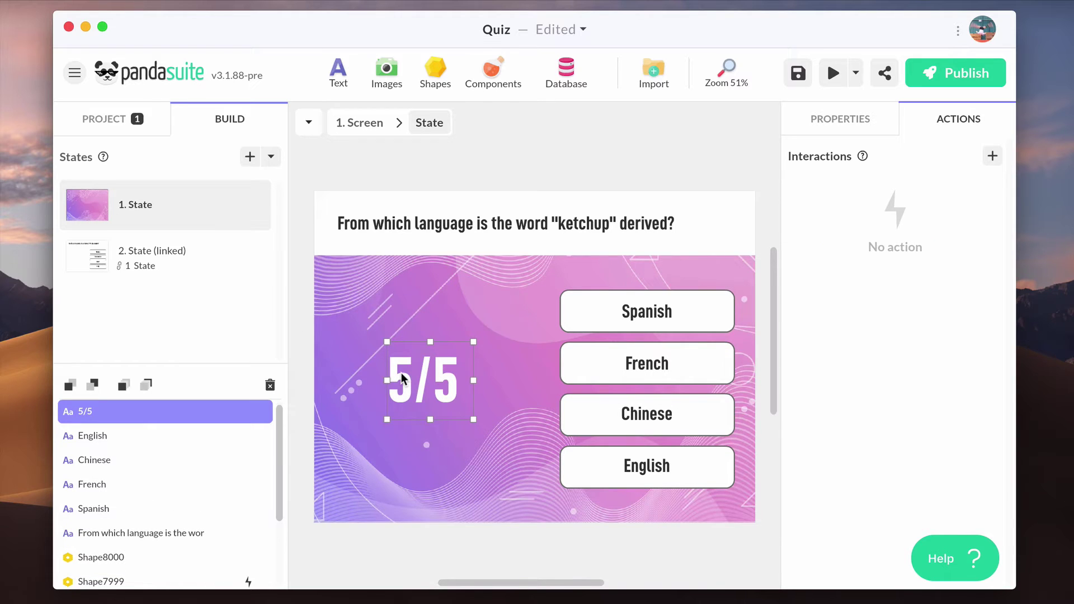
{"action": "double_click", "coordinate": [404, 373]}
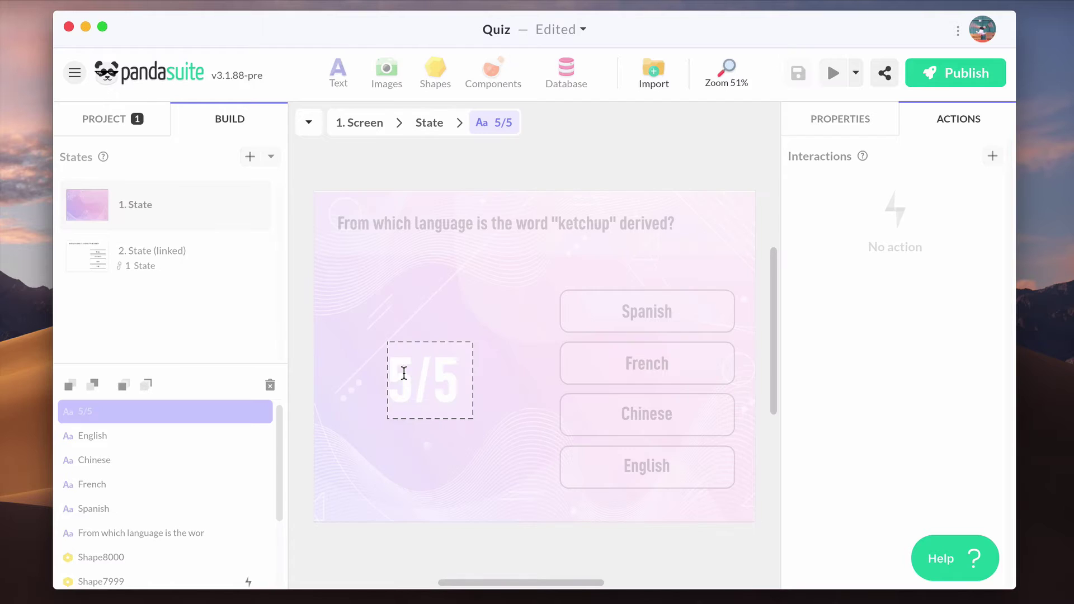
{"action": "left_click_drag", "start_coordinate": [414, 375], "coordinate": [386, 374]}
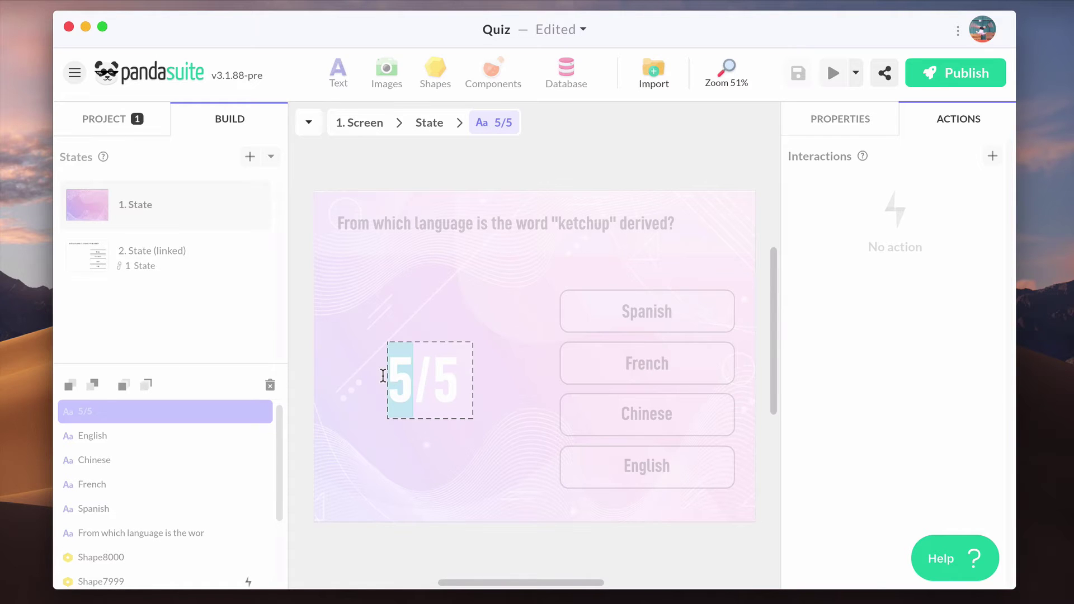
{"action": "left_click", "coordinate": [848, 117]}
{"action": "scroll", "coordinate": [856, 435], "scroll_direction": "down", "scroll_amount": 5}
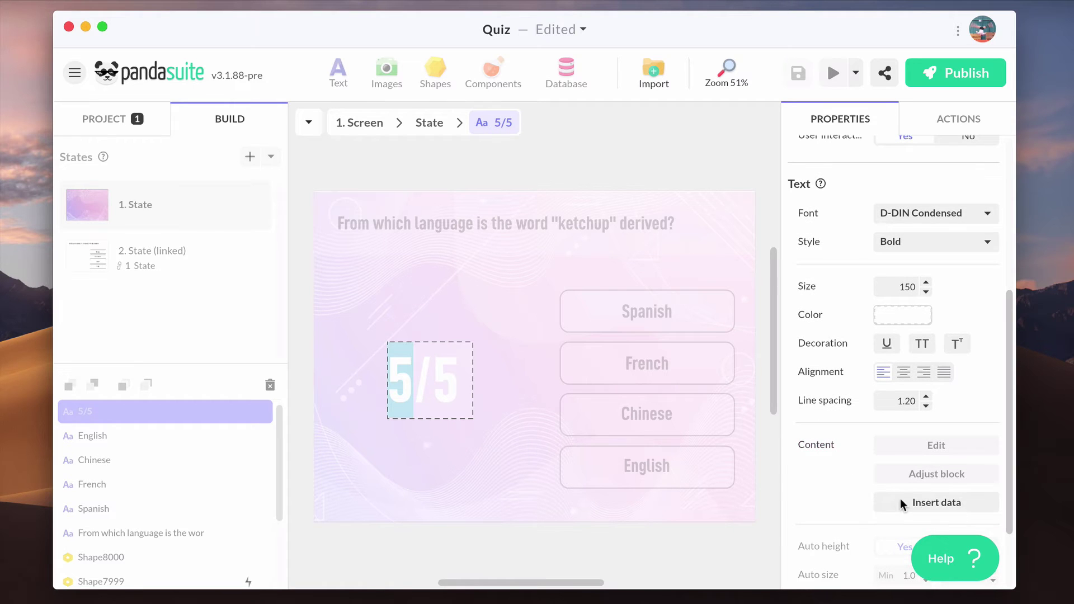
{"action": "left_click", "coordinate": [905, 502]}
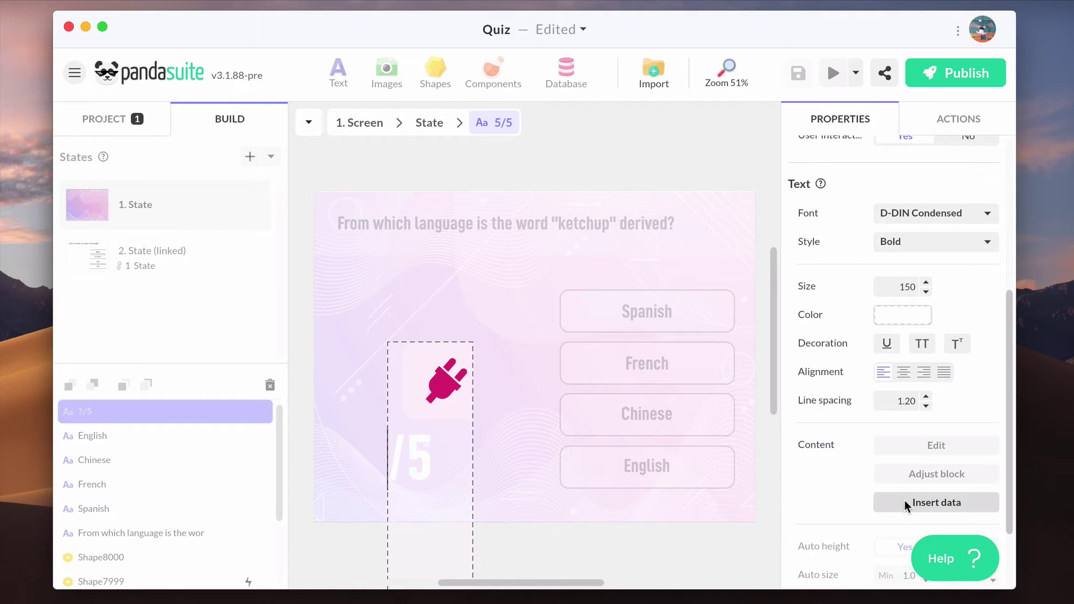
{"action": "left_click", "coordinate": [458, 386]}
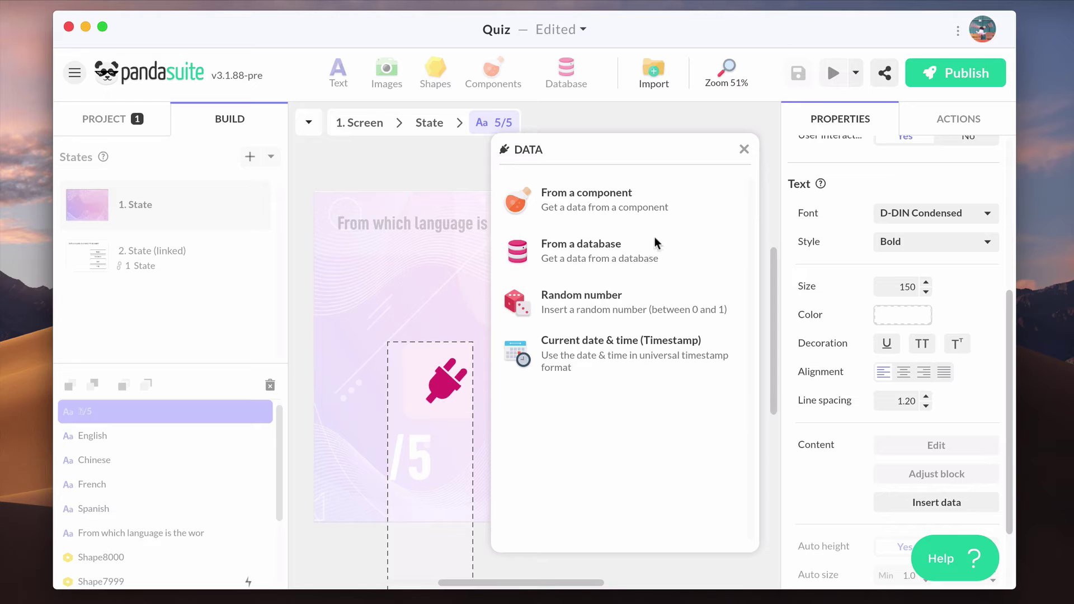
{"action": "left_click", "coordinate": [640, 254]}
{"action": "left_click", "coordinate": [610, 227]}
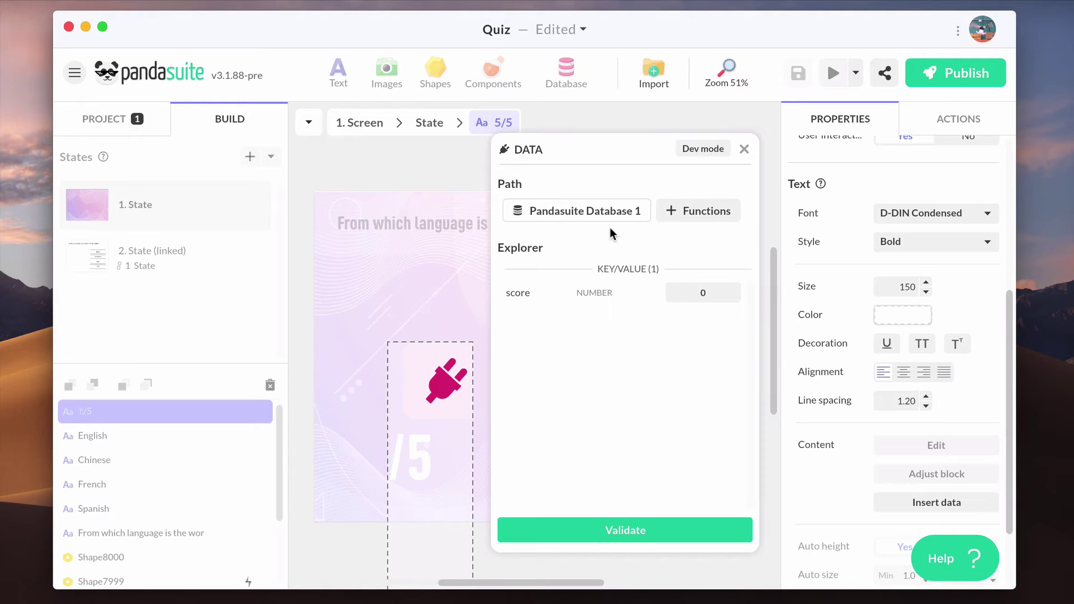
{"action": "left_click", "coordinate": [699, 294]}
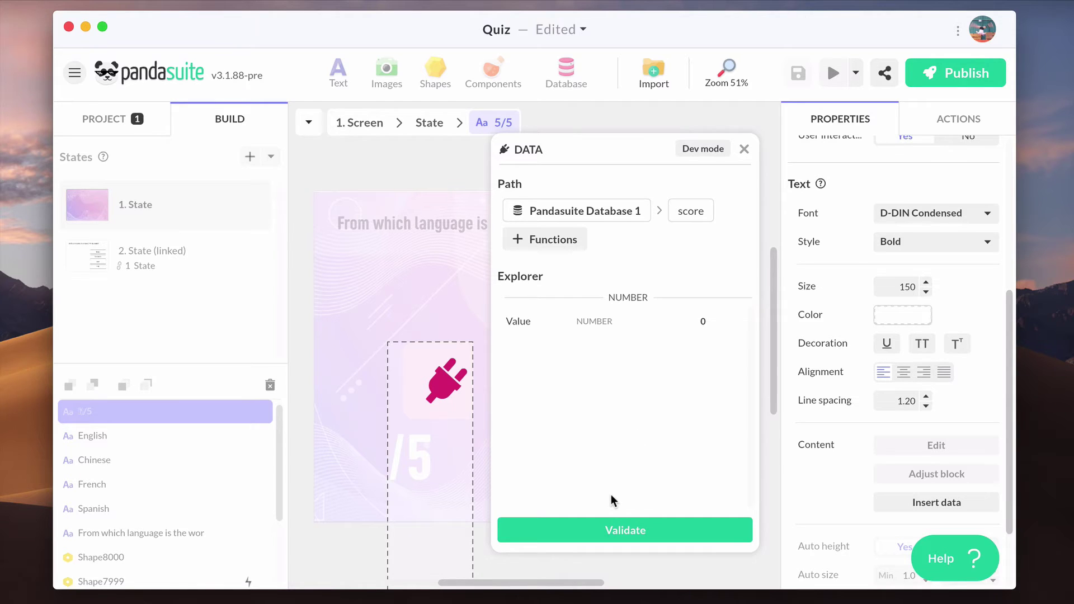
Step: Confirm the score binding, preview the quiz, and answer Chinese so the counter reads 1/5
{"action": "left_click", "coordinate": [598, 531]}
{"action": "left_click", "coordinate": [832, 73]}
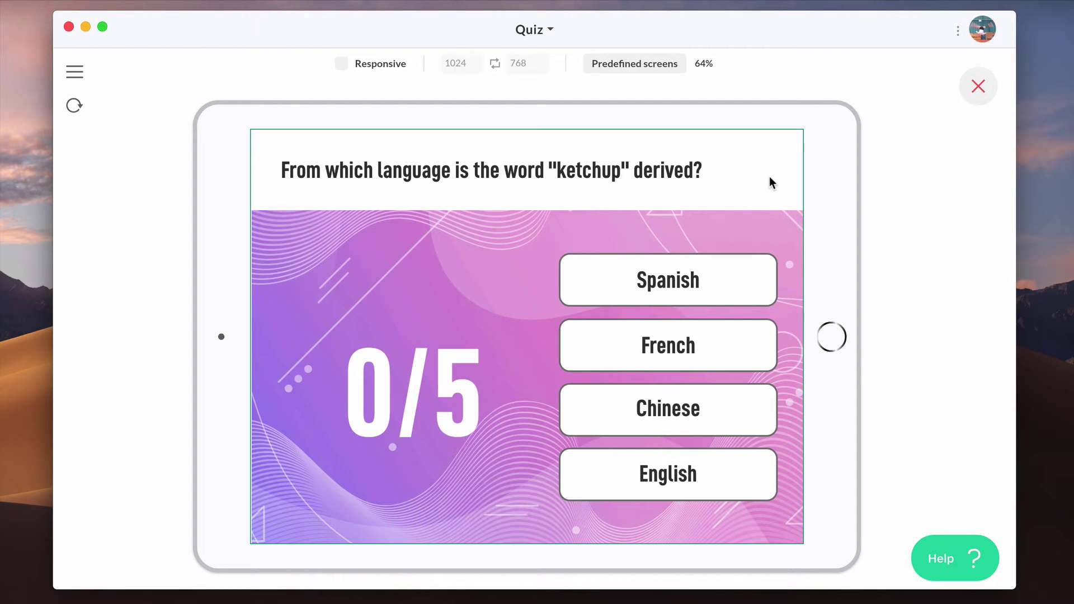
{"action": "left_click", "coordinate": [707, 410]}
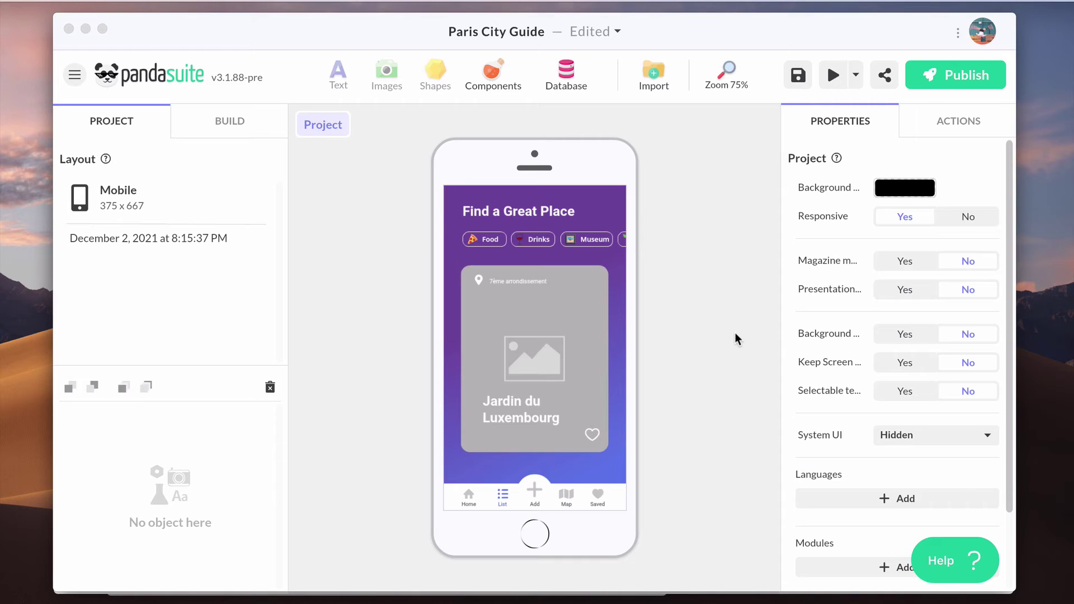
Step: Bring up the Components list and scroll down to the HTTP entry
{"action": "left_click", "coordinate": [485, 76]}
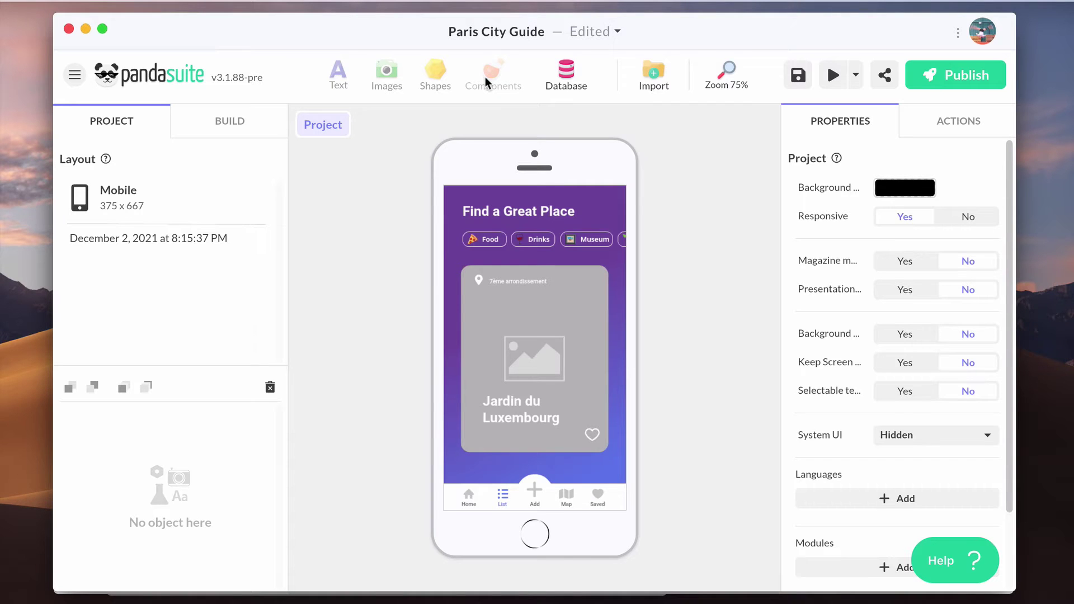
{"action": "scroll", "coordinate": [515, 295], "scroll_direction": "down", "scroll_amount": 5}
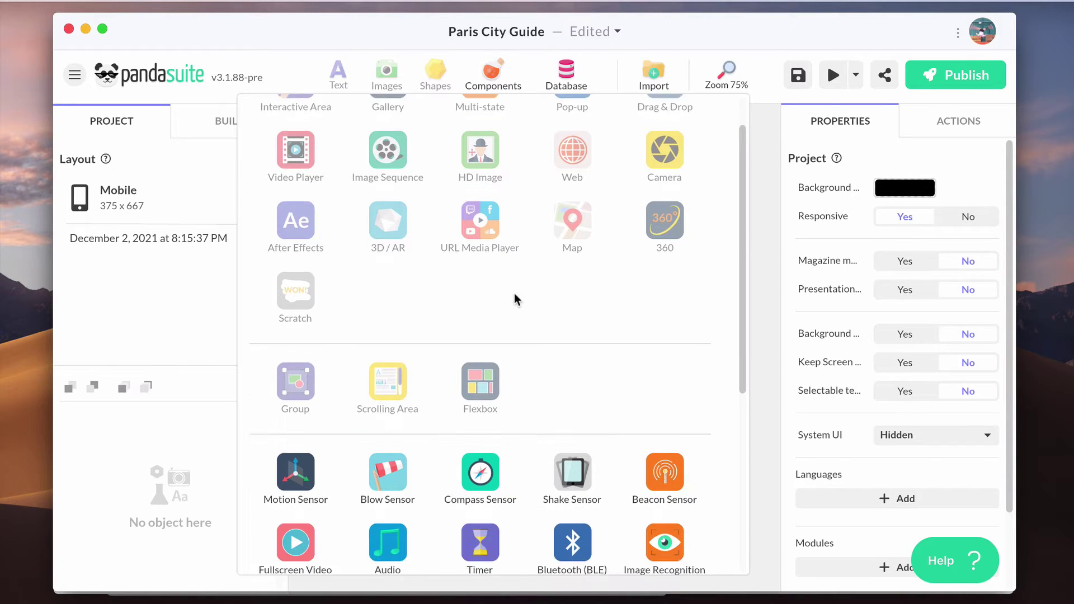
{"action": "scroll", "coordinate": [515, 297], "scroll_direction": "down", "scroll_amount": 4}
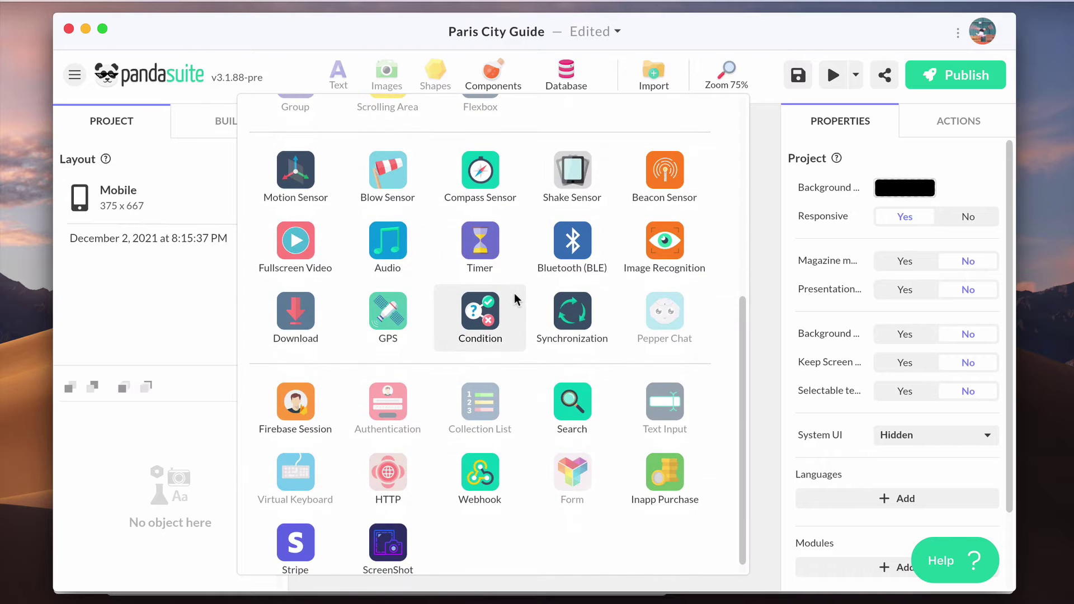
Step: Add the HTTP component, then bring up Airtable's API documentation for the City Guide base
{"action": "left_click", "coordinate": [389, 482]}
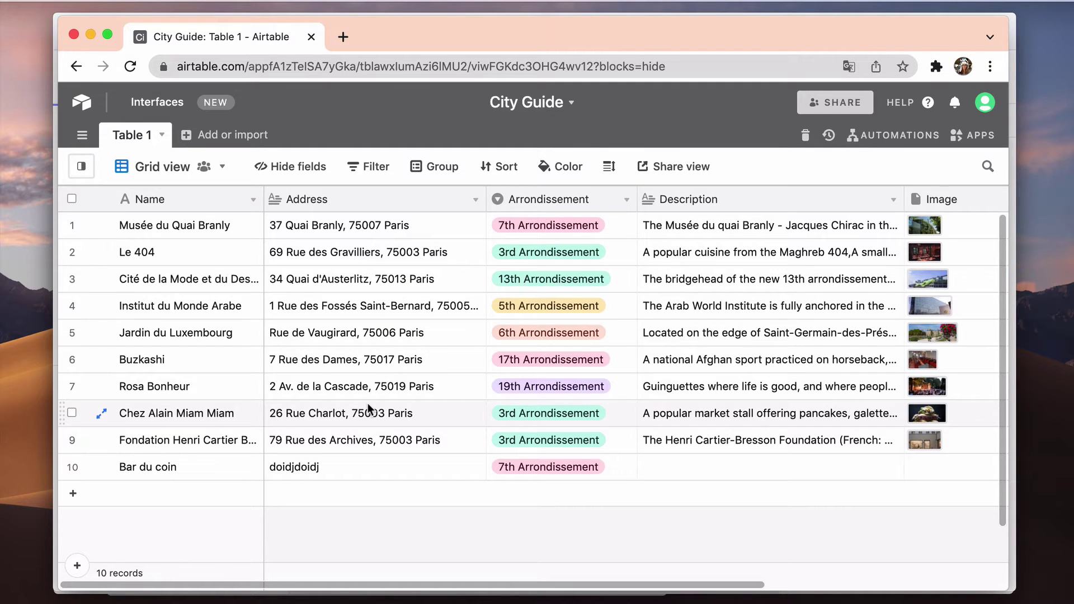
{"action": "left_click", "coordinate": [911, 107]}
{"action": "scroll", "coordinate": [952, 244], "scroll_direction": "down", "scroll_amount": 2}
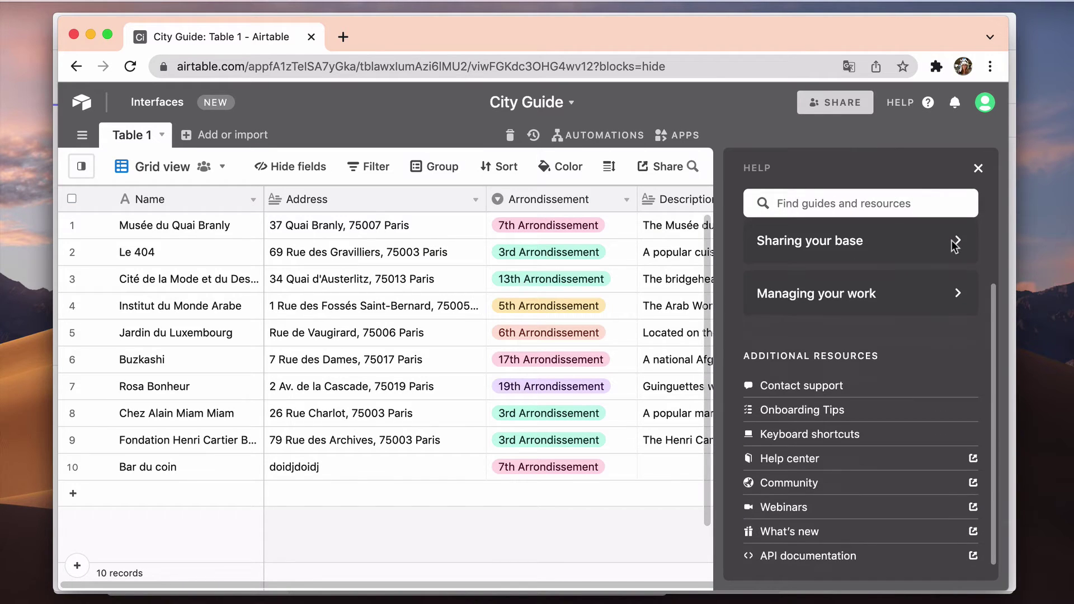
{"action": "left_click", "coordinate": [831, 559]}
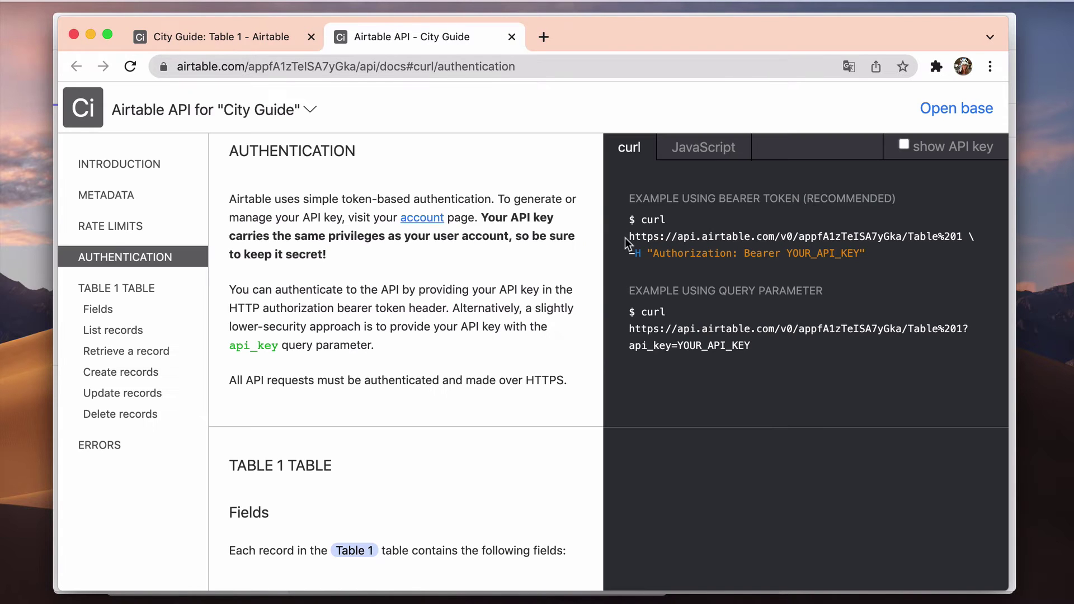
Step: Copy the Table 1 example request URL from the curl sample and return to PandaSuite
{"action": "left_click_drag", "start_coordinate": [627, 238], "coordinate": [962, 236]}
{"action": "key", "text": "ctrl+Up"}
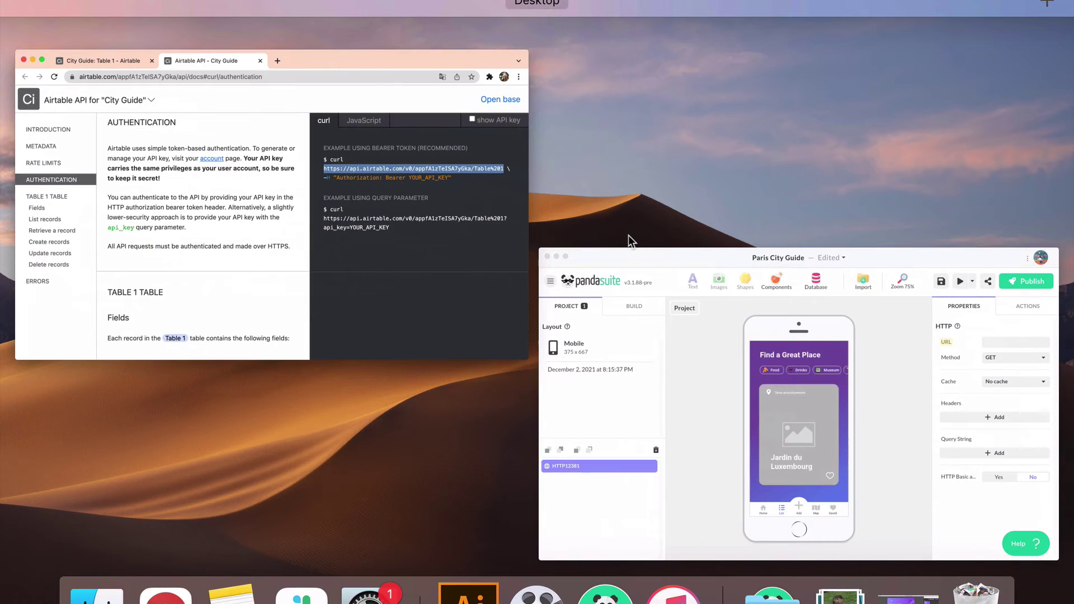
{"action": "left_click", "coordinate": [847, 386]}
Step: Set HTTP12381's URL to the copied Airtable Table 1 endpoint
{"action": "left_click", "coordinate": [902, 187]}
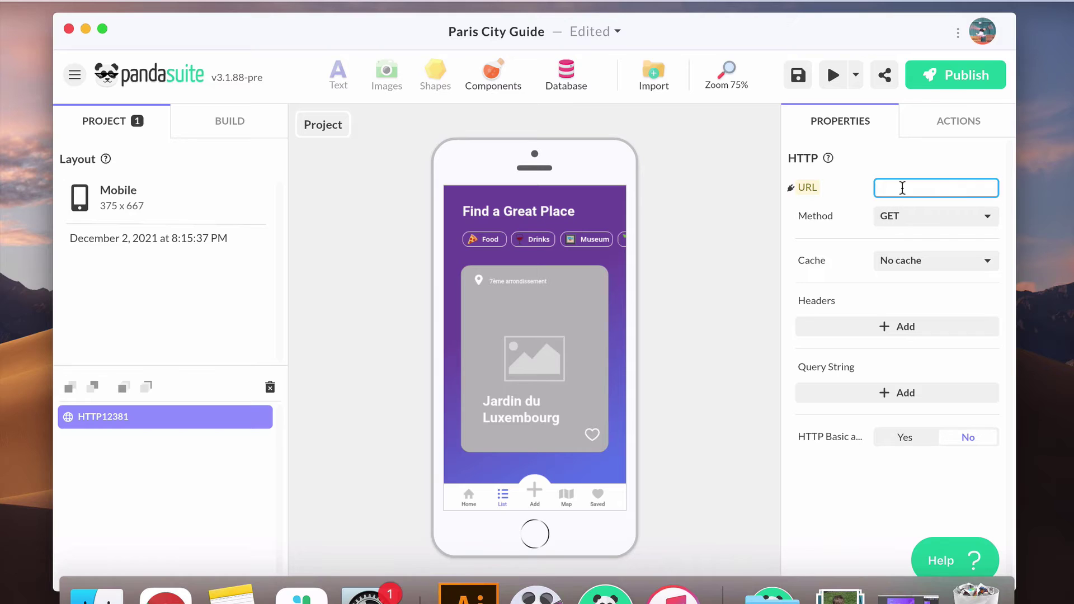
{"action": "key", "text": "super+v"}
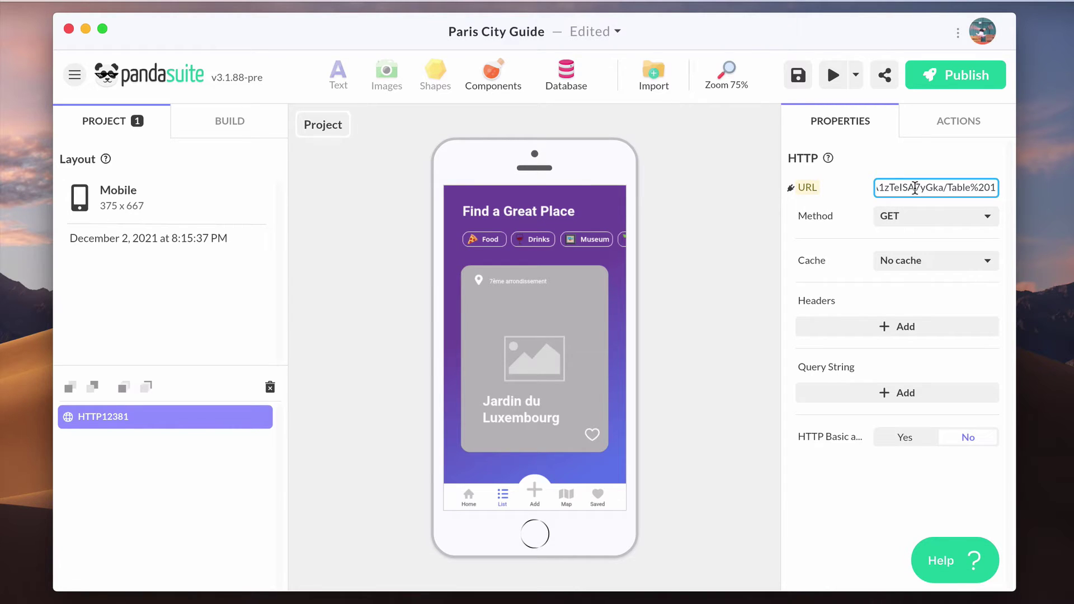
{"action": "key", "text": "Return"}
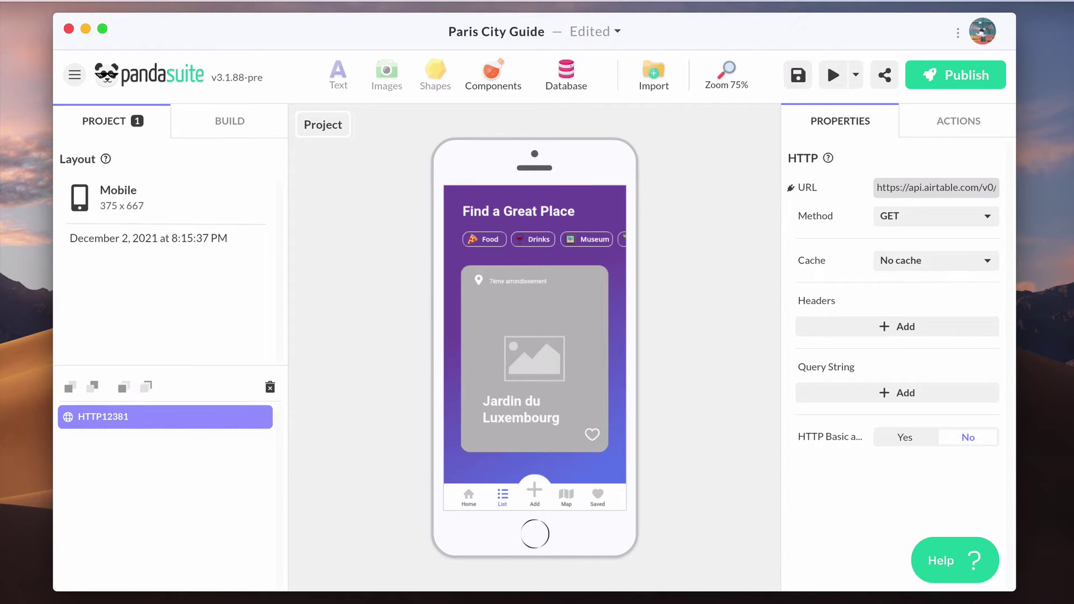
{"action": "key", "text": "ctrl+Up"}
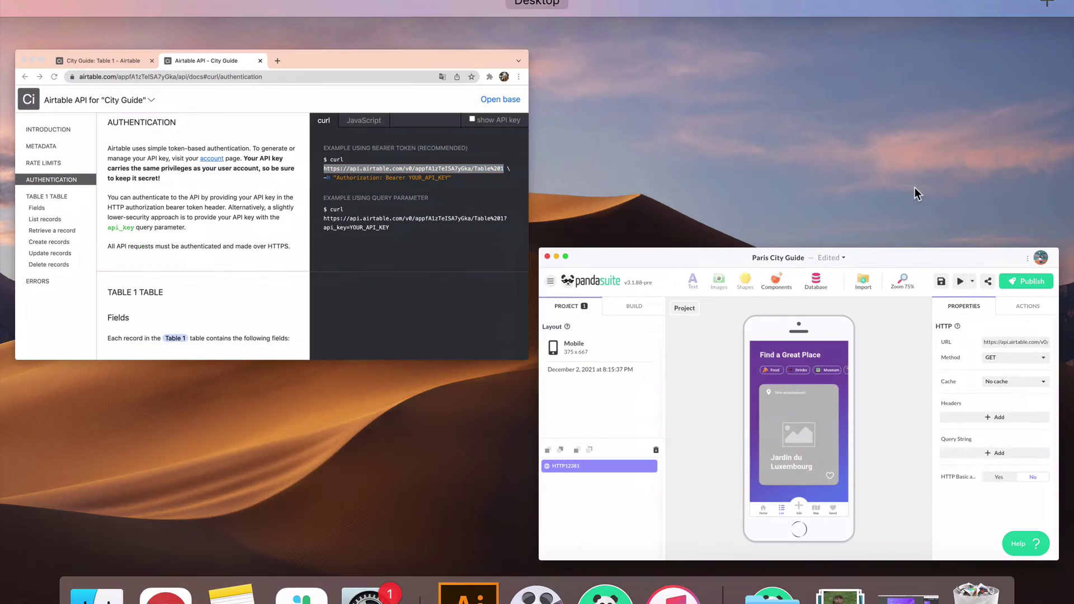
{"action": "left_click", "coordinate": [316, 137]}
{"action": "key", "text": "ctrl+Up"}
{"action": "left_click", "coordinate": [881, 337]}
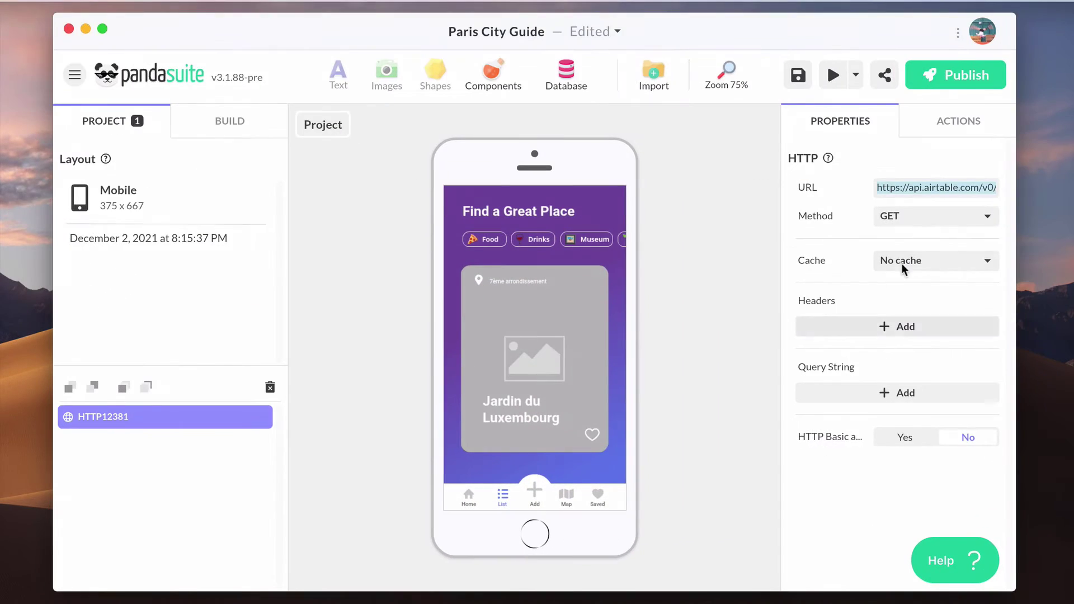
Step: Add an Authorization header with the Bearer API key value and enter the HTTP12381 configuration
{"action": "left_click", "coordinate": [894, 326]}
{"action": "double_click", "coordinate": [821, 326]}
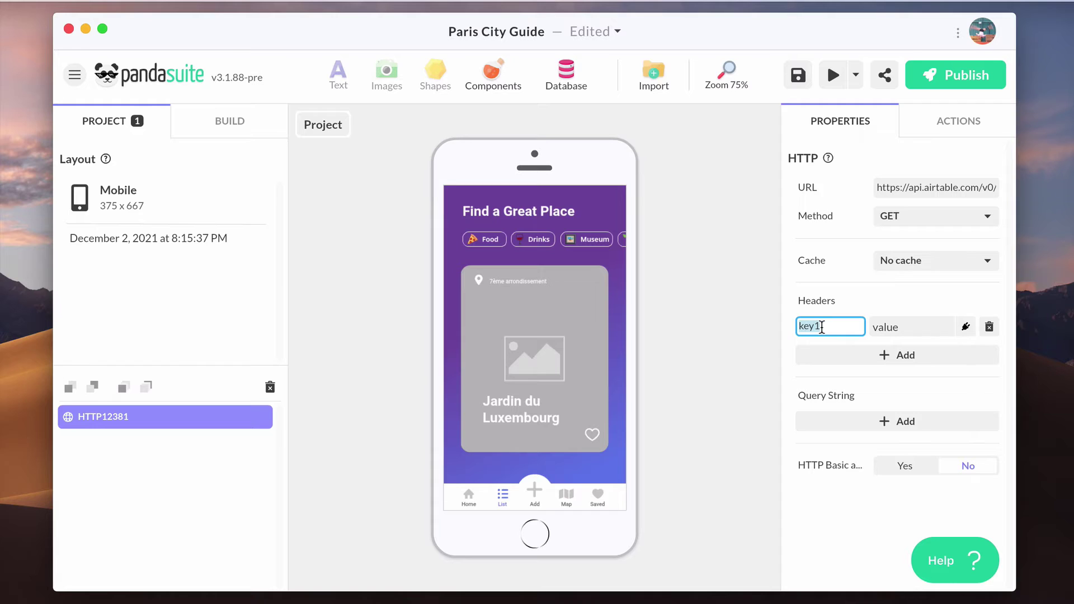
{"action": "type", "text": "Authorization"}
{"action": "left_click", "coordinate": [888, 332]}
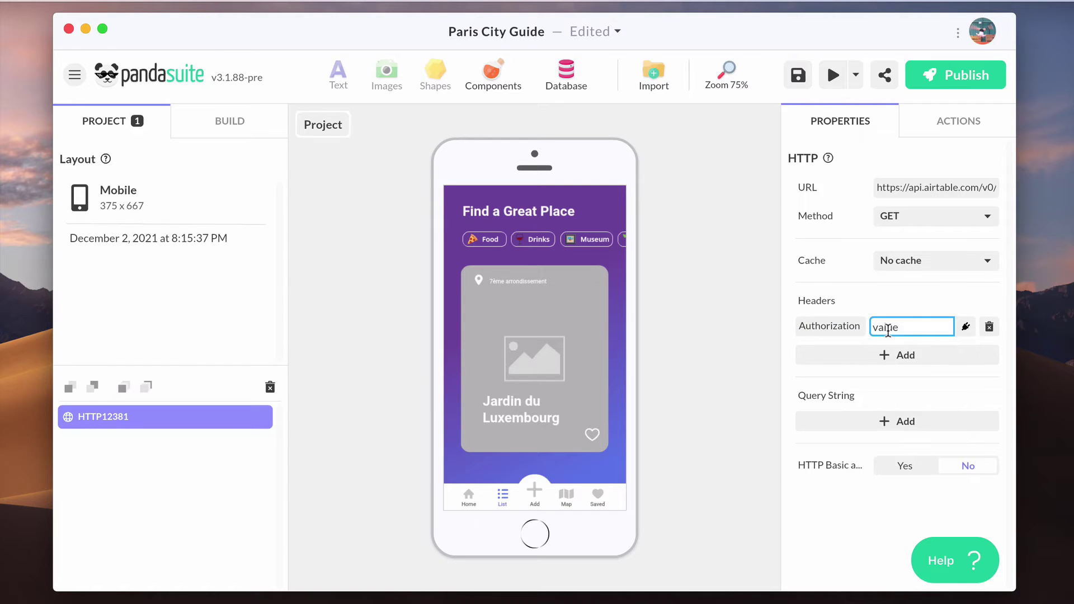
{"action": "double_click", "coordinate": [888, 328]}
{"action": "key", "text": "BackSpace"}
{"action": "key", "text": "ctrl+v"}
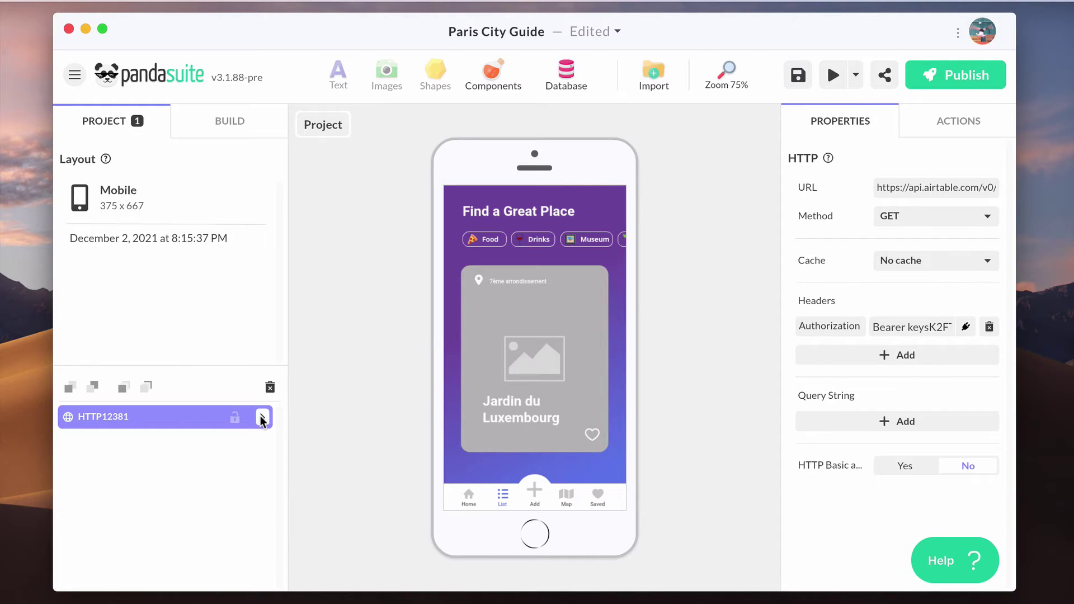
{"action": "left_click", "coordinate": [261, 418]}
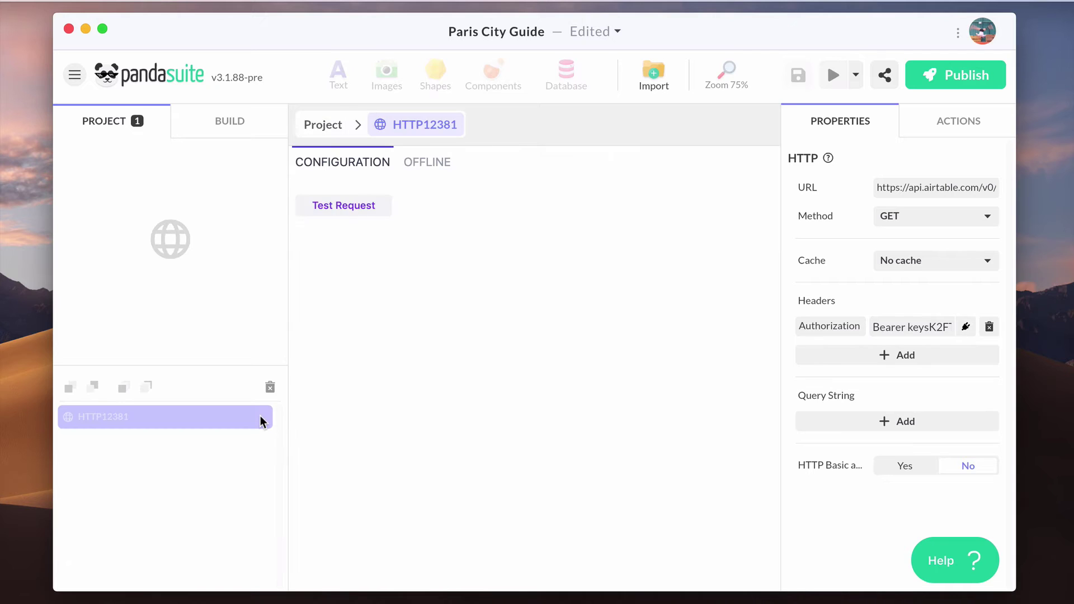
Step: Run a test request, inspect records 0 and 1 and record 0's fields, then return to Project
{"action": "left_click", "coordinate": [364, 206]}
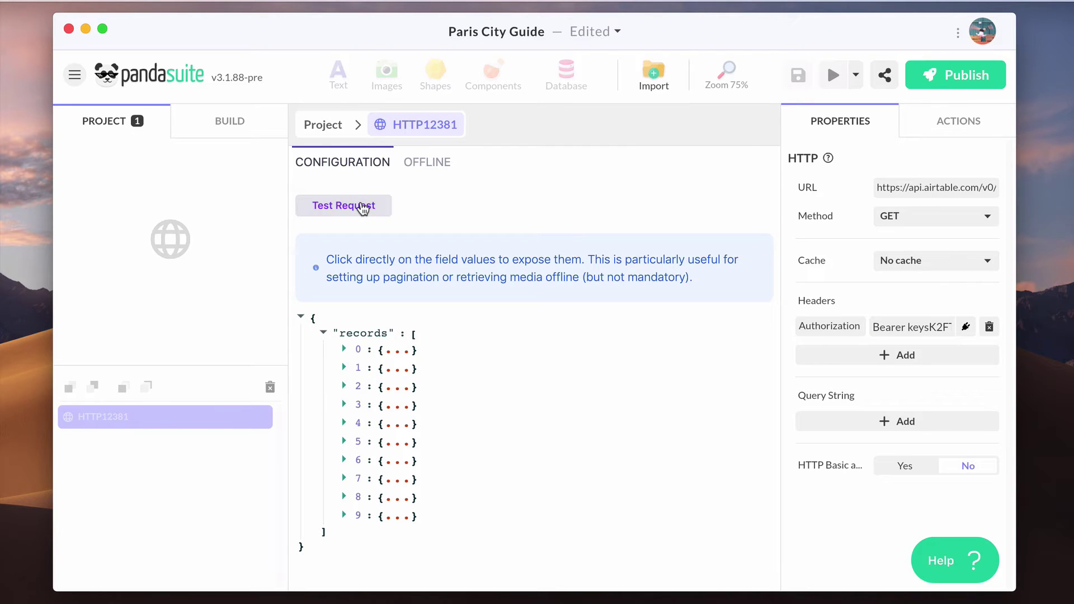
{"action": "left_click", "coordinate": [344, 349]}
{"action": "left_click", "coordinate": [345, 435]}
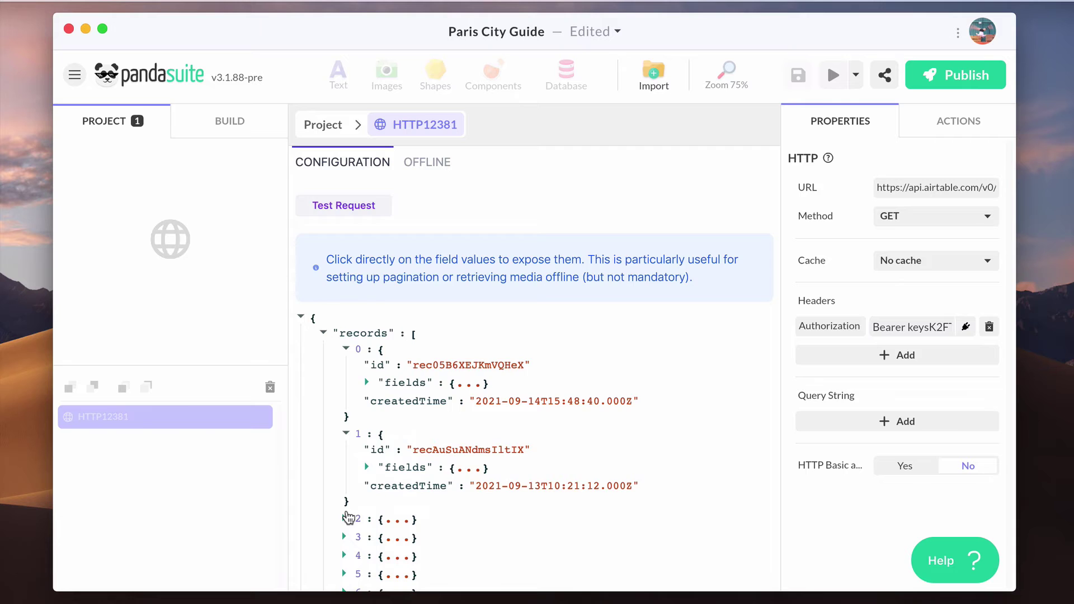
{"action": "scroll", "coordinate": [350, 513], "scroll_direction": "down", "scroll_amount": 2}
{"action": "left_click", "coordinate": [367, 274]}
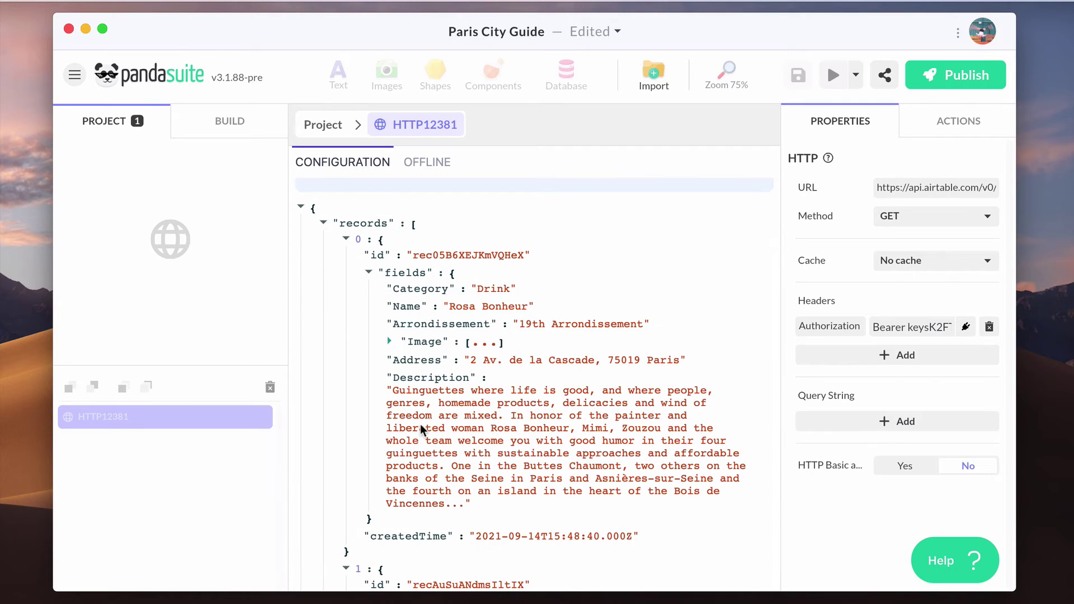
{"action": "left_click", "coordinate": [317, 128]}
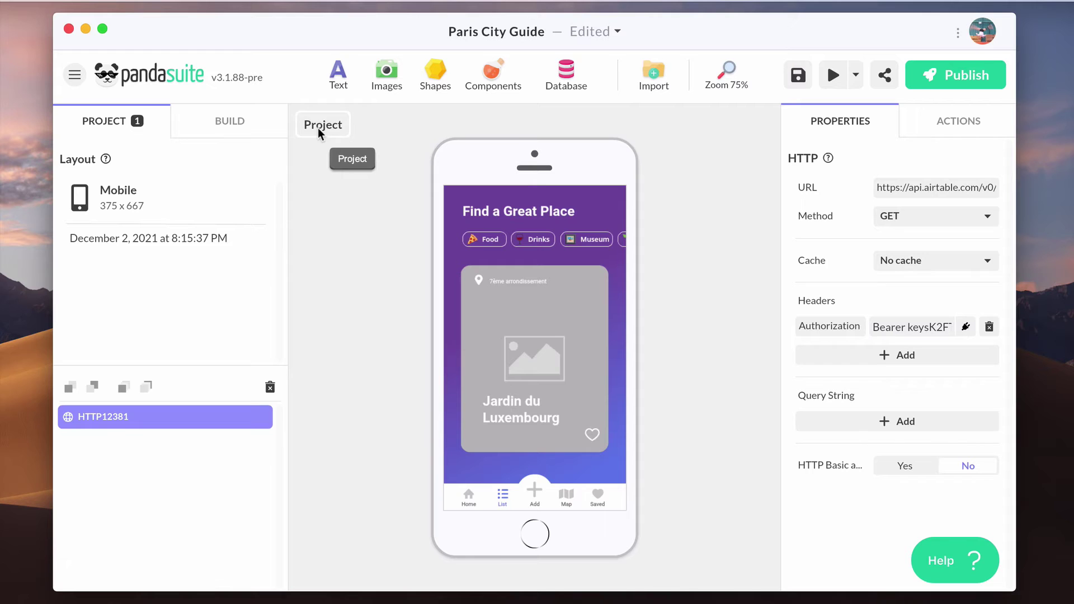
Step: Set Collection-List16621's source to HTTP12381's records array and enter the list's card template
{"action": "left_click", "coordinate": [200, 116]}
{"action": "left_click", "coordinate": [538, 383]}
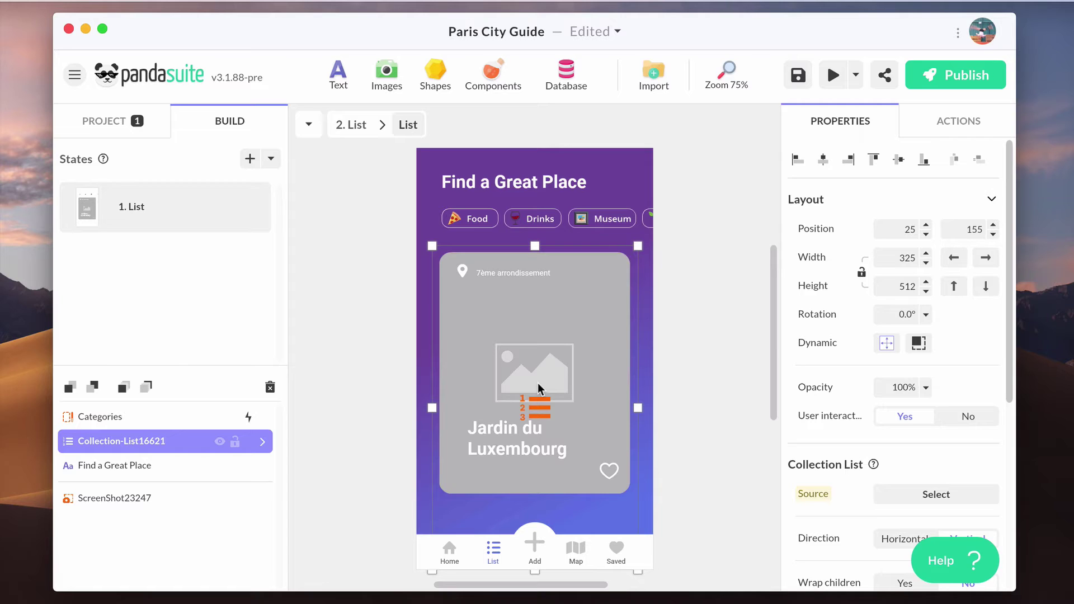
{"action": "left_click", "coordinate": [932, 500]}
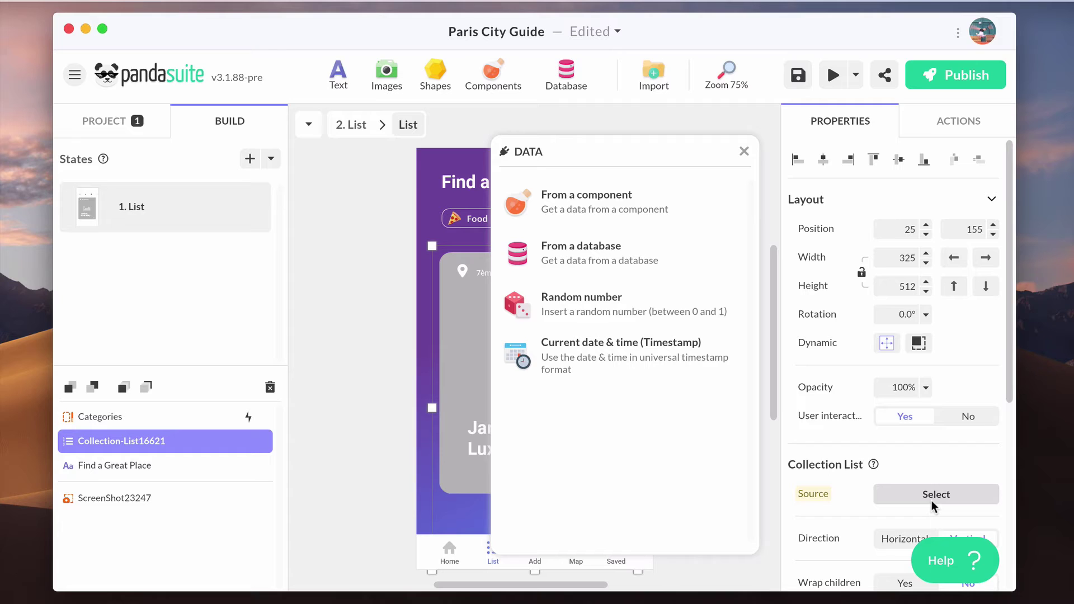
{"action": "left_click", "coordinate": [669, 239]}
{"action": "left_click", "coordinate": [669, 240]}
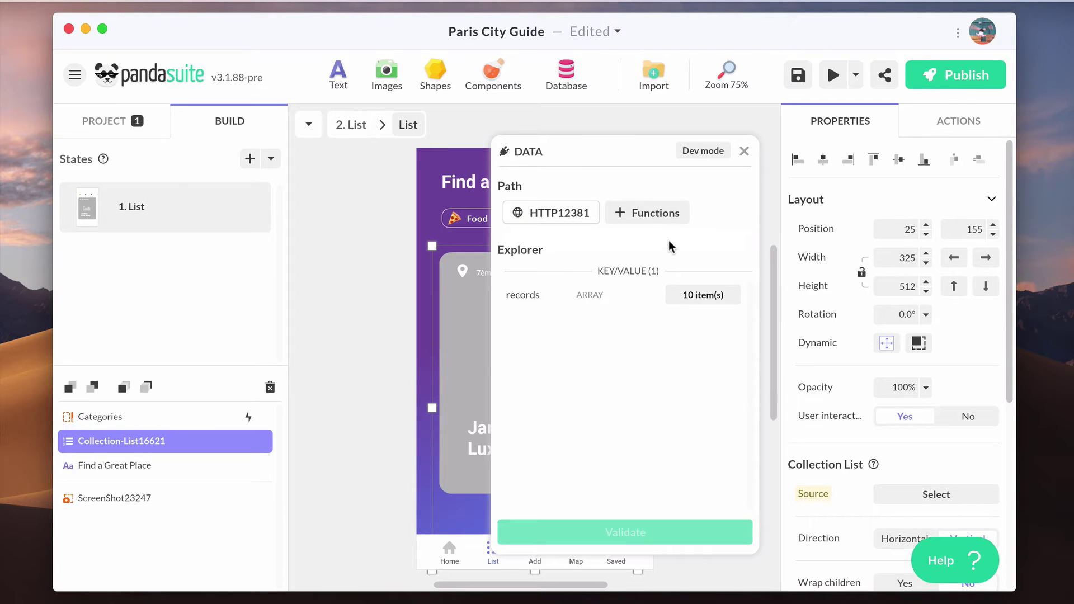
{"action": "left_click", "coordinate": [683, 293]}
{"action": "left_click", "coordinate": [614, 529]}
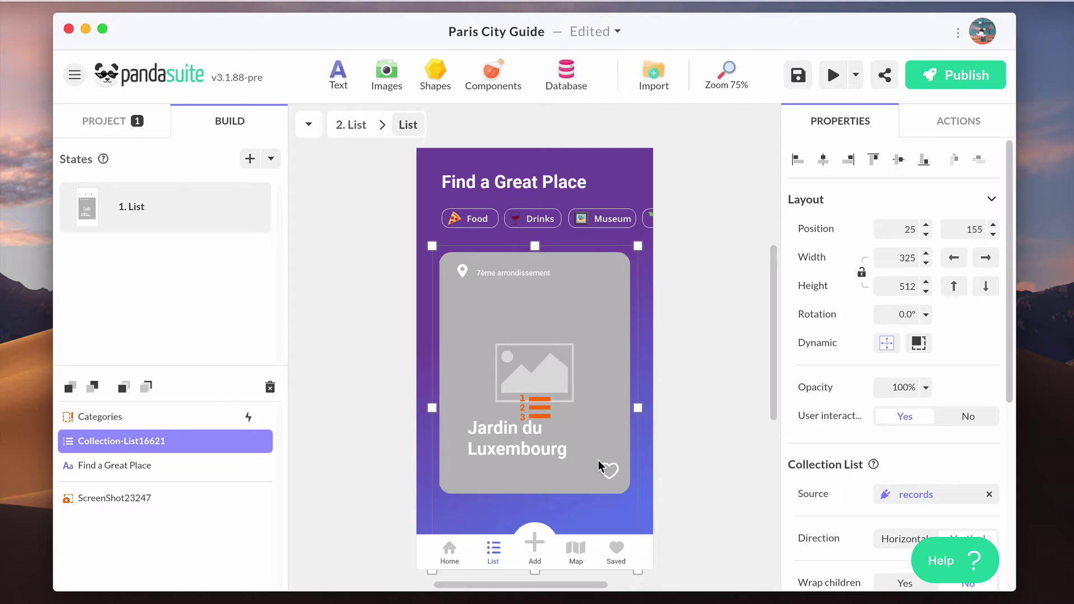
{"action": "double_click", "coordinate": [598, 467]}
Step: Bind the Jardin du Luxembourg title text to the current item's Name field
{"action": "left_click", "coordinate": [531, 448]}
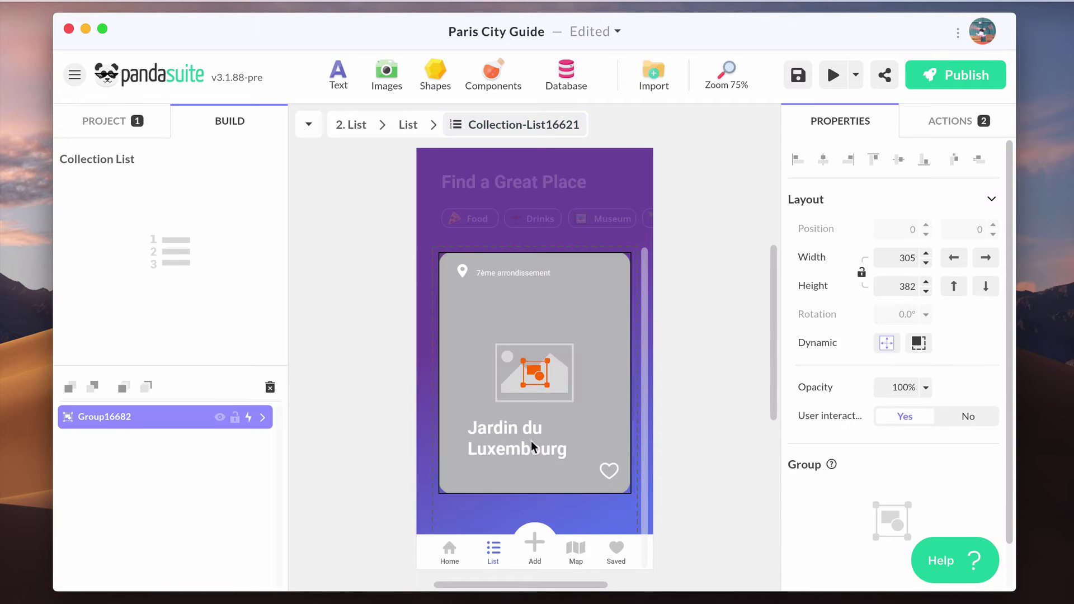
{"action": "double_click", "coordinate": [521, 447]}
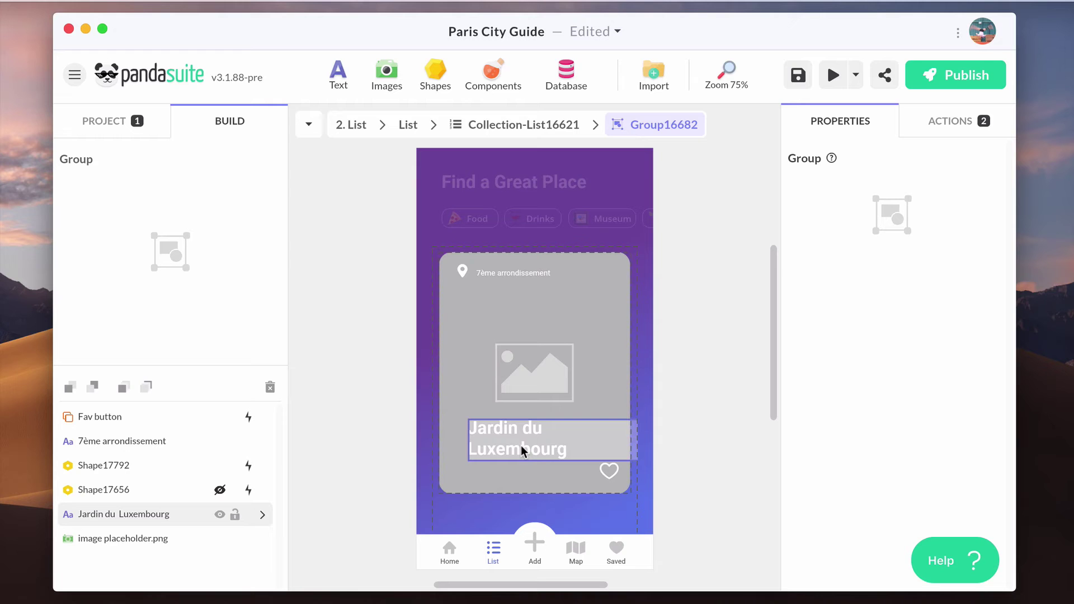
{"action": "left_click", "coordinate": [522, 444]}
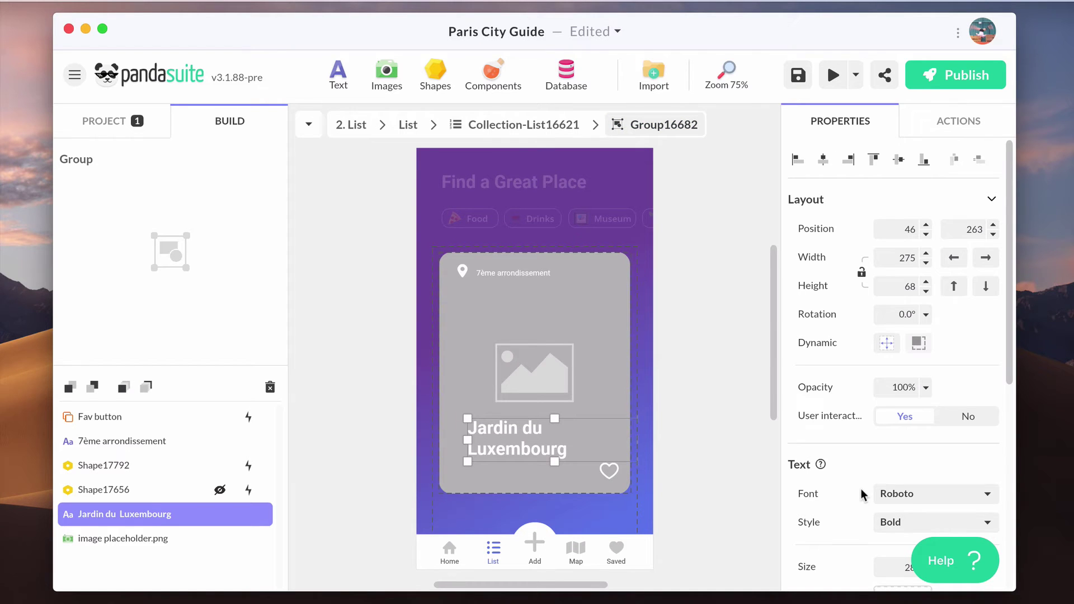
{"action": "scroll", "coordinate": [861, 493], "scroll_direction": "down", "scroll_amount": 10}
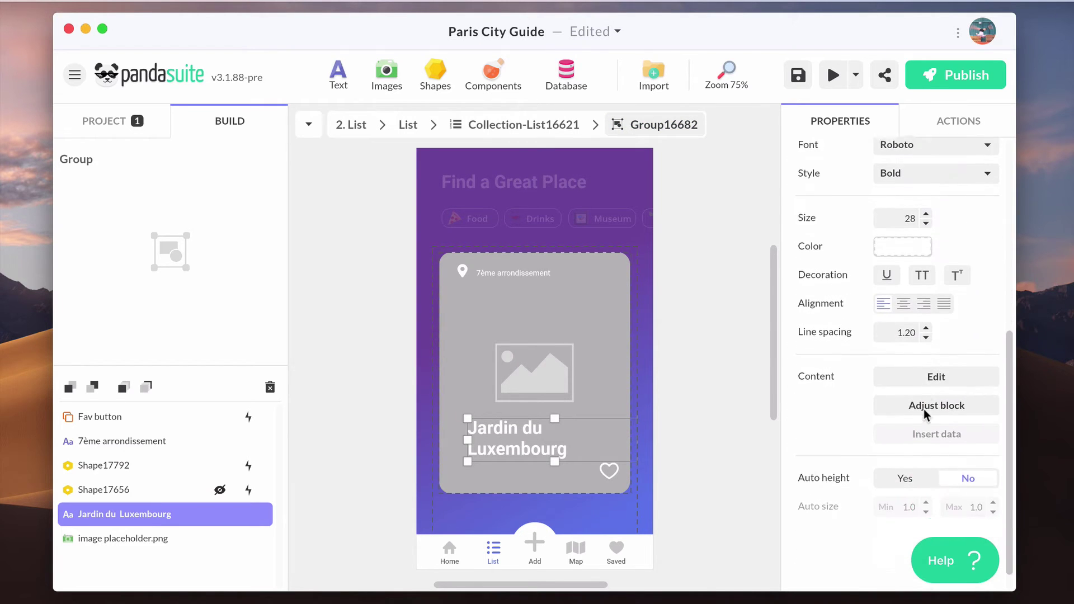
{"action": "left_click", "coordinate": [814, 348]}
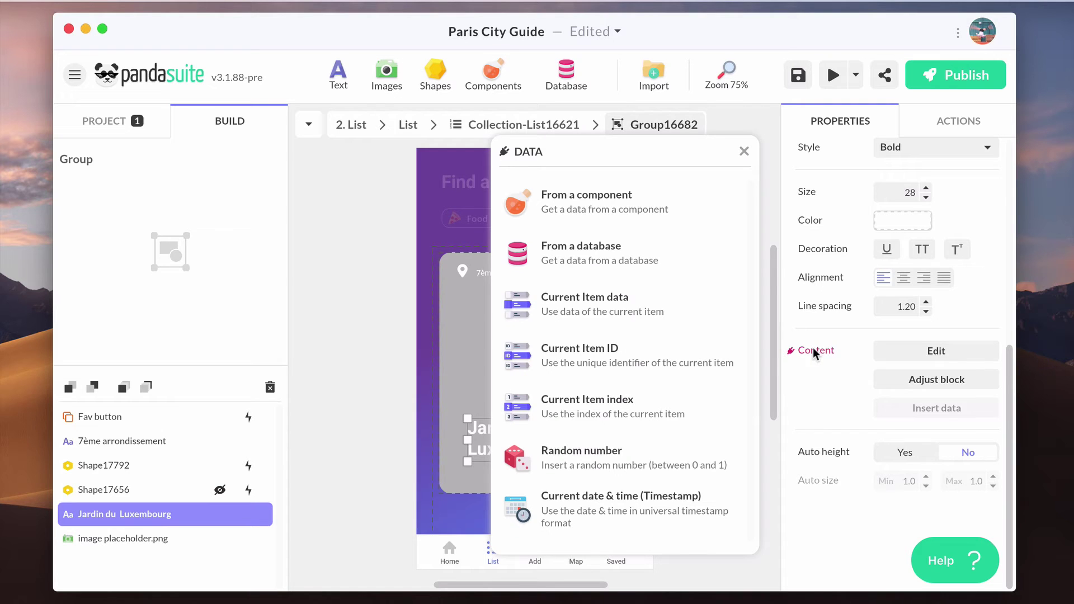
{"action": "left_click", "coordinate": [689, 326]}
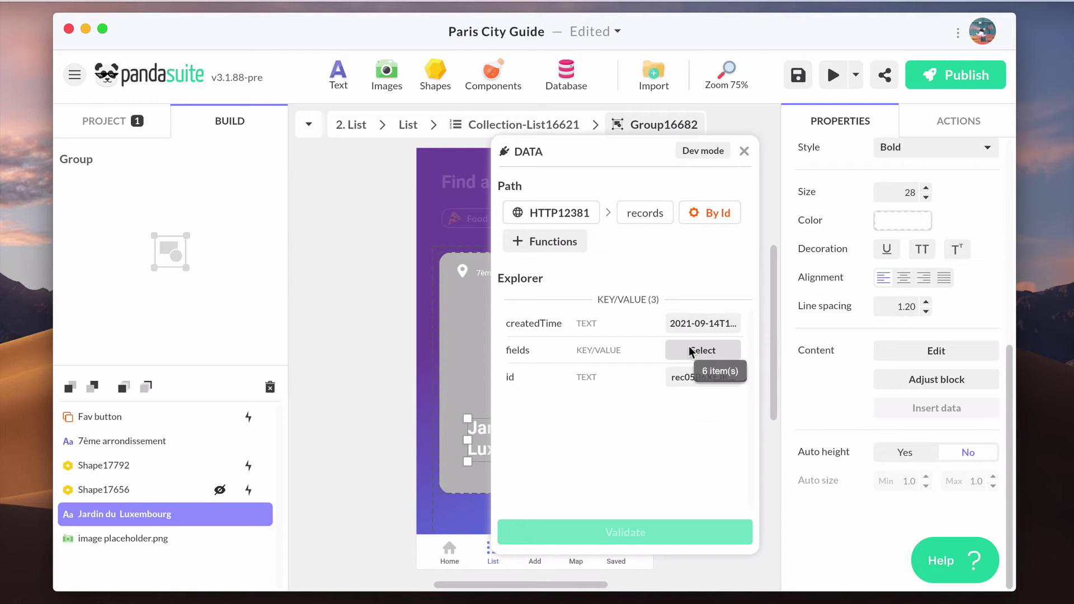
{"action": "left_click", "coordinate": [690, 346]}
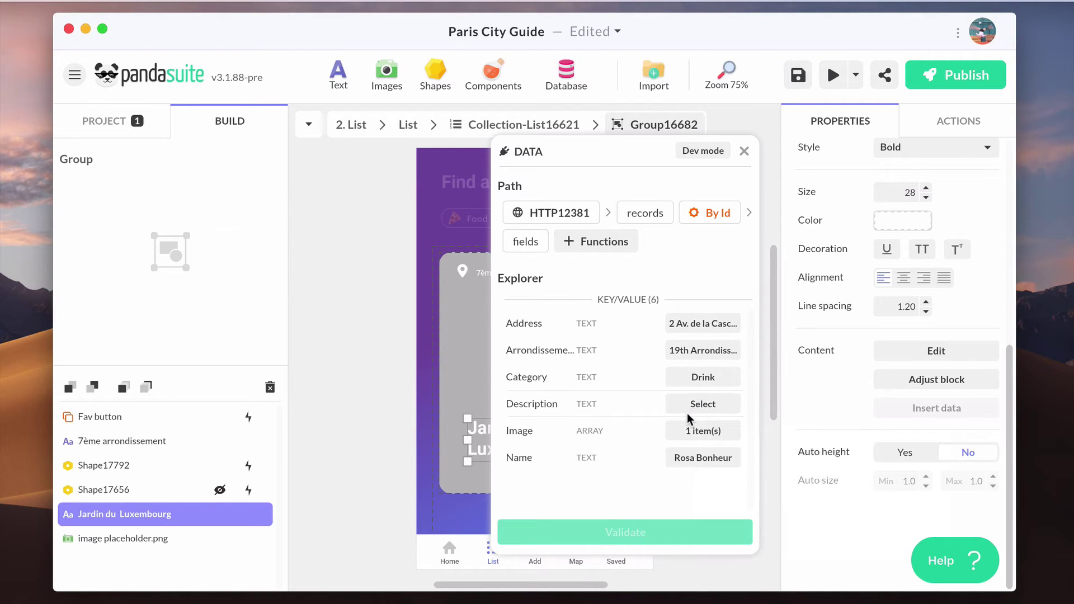
{"action": "left_click", "coordinate": [697, 456]}
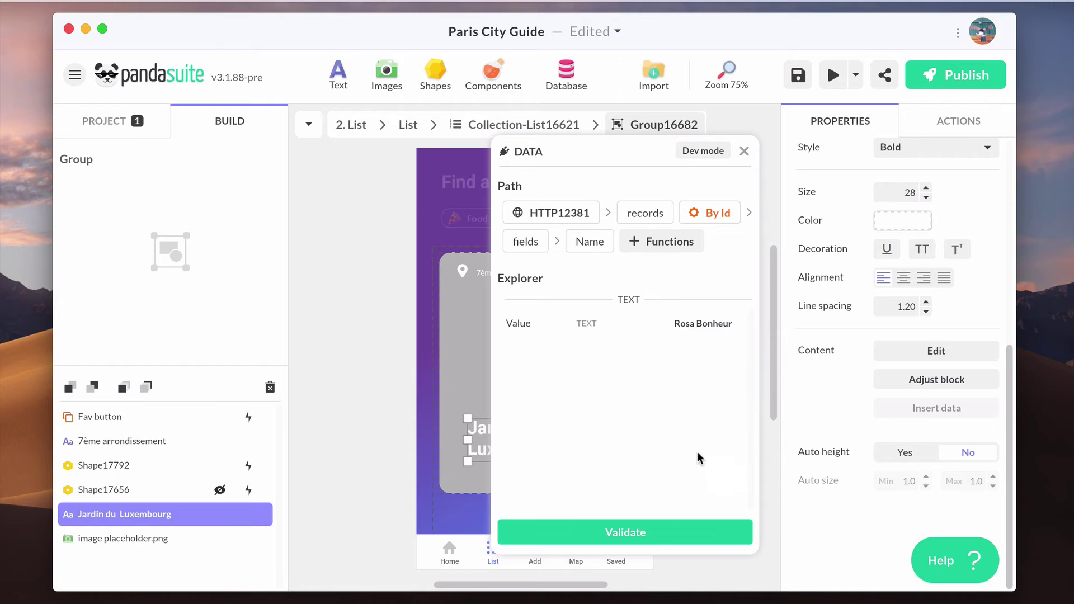
{"action": "left_click", "coordinate": [650, 535]}
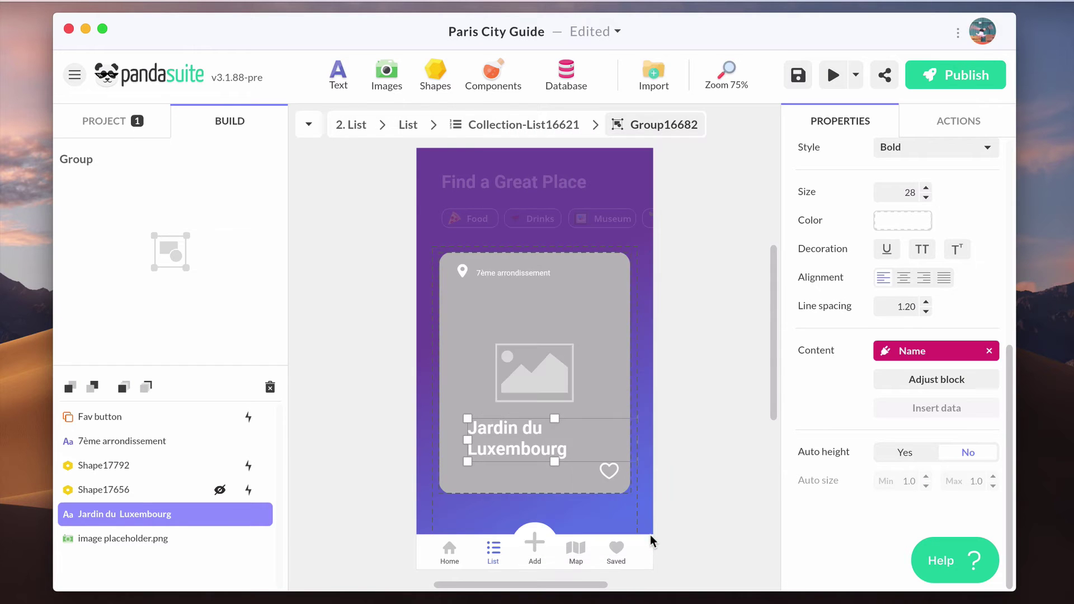
Step: Bind the 7ème arrondissement text to the current item's Arrondissement field
{"action": "left_click", "coordinate": [521, 277]}
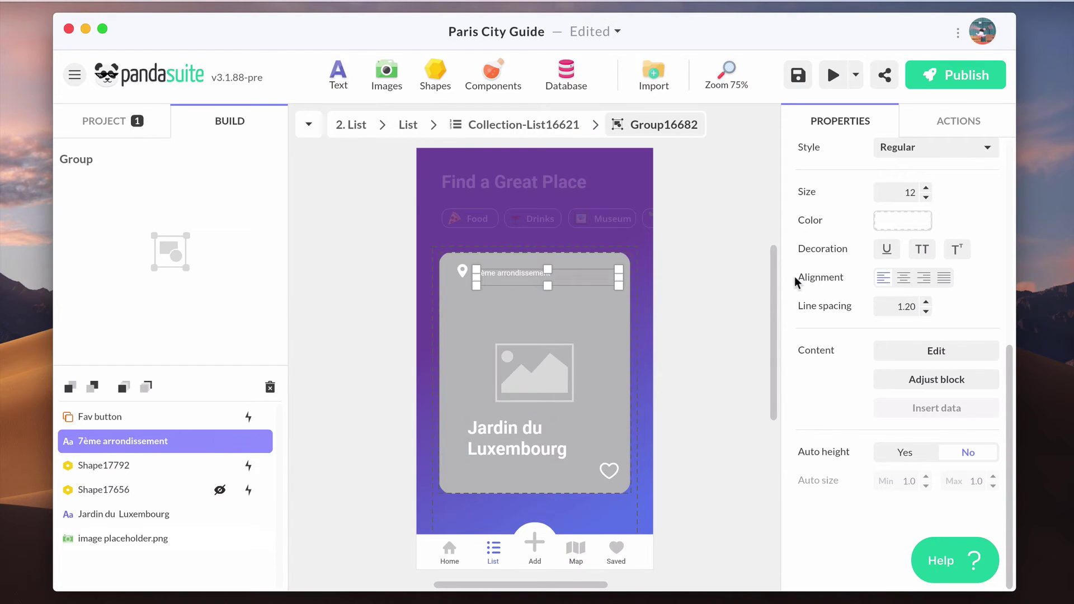
{"action": "left_click", "coordinate": [837, 352]}
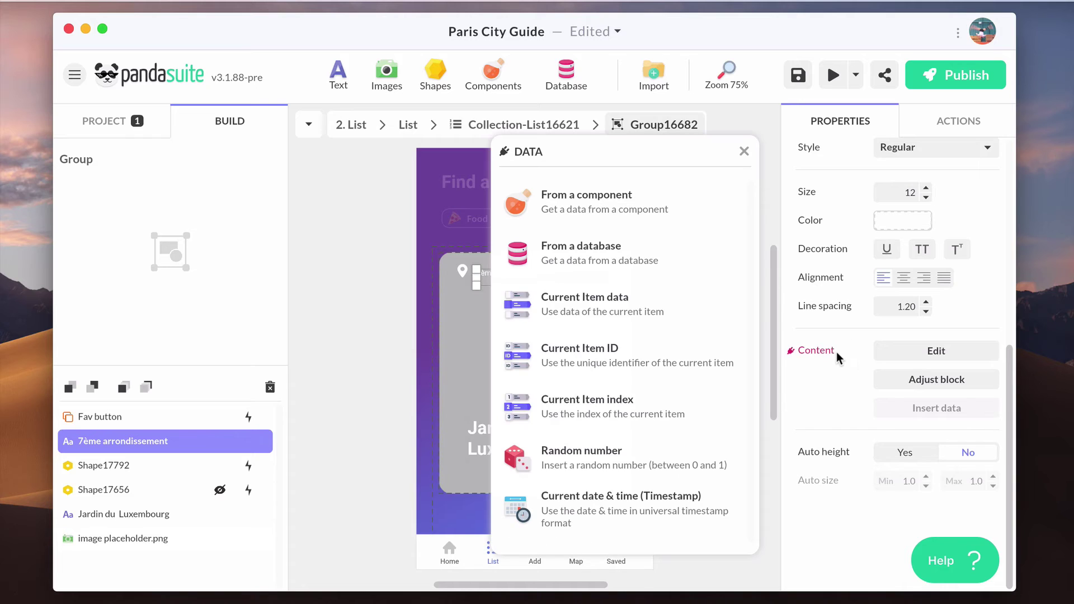
{"action": "left_click", "coordinate": [691, 304]}
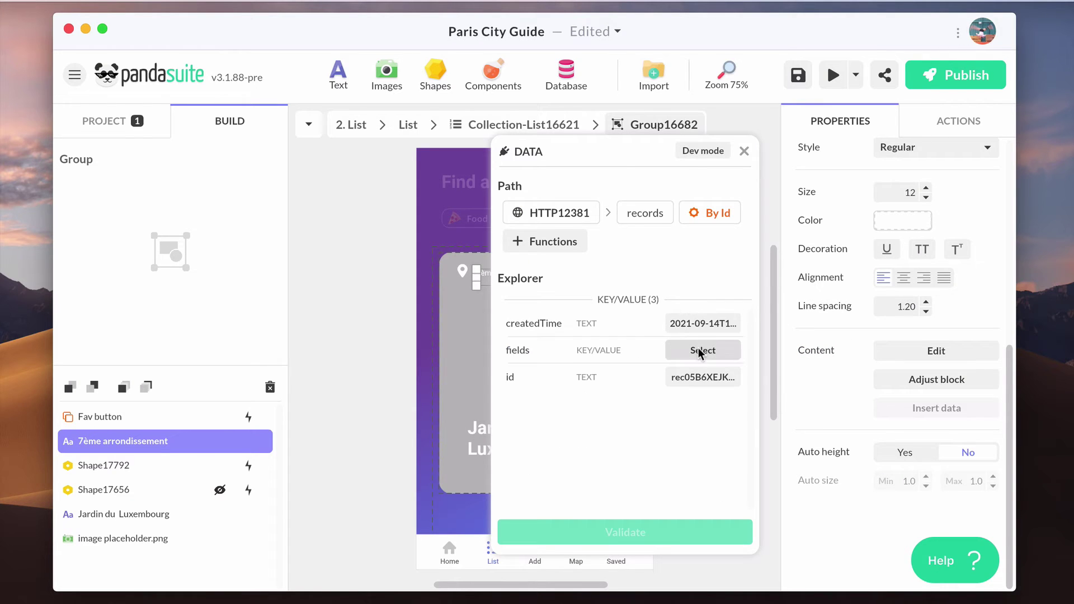
{"action": "left_click", "coordinate": [698, 350]}
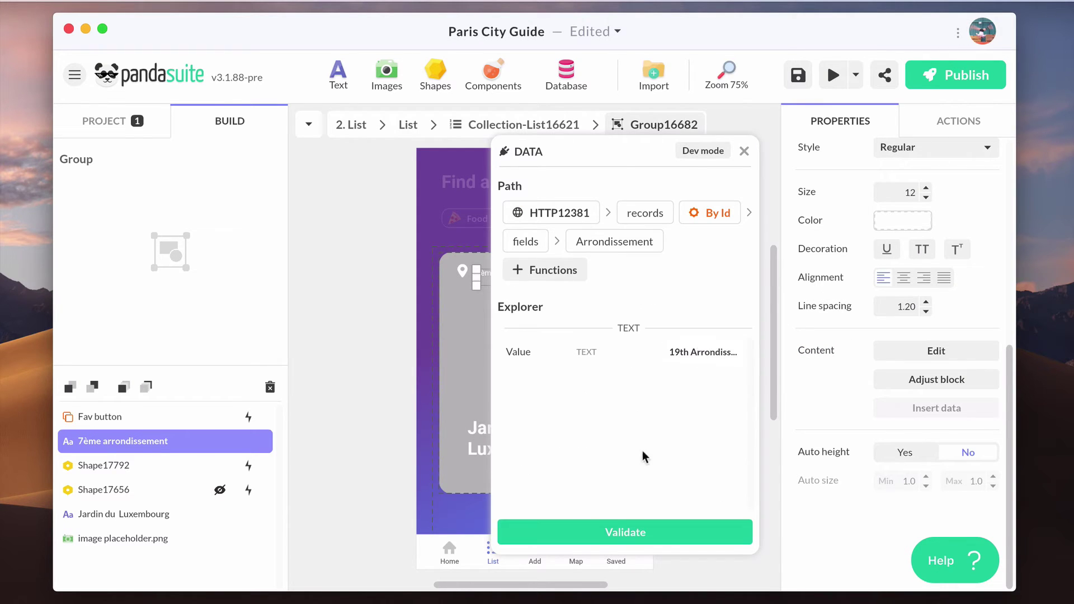
{"action": "left_click", "coordinate": [595, 531]}
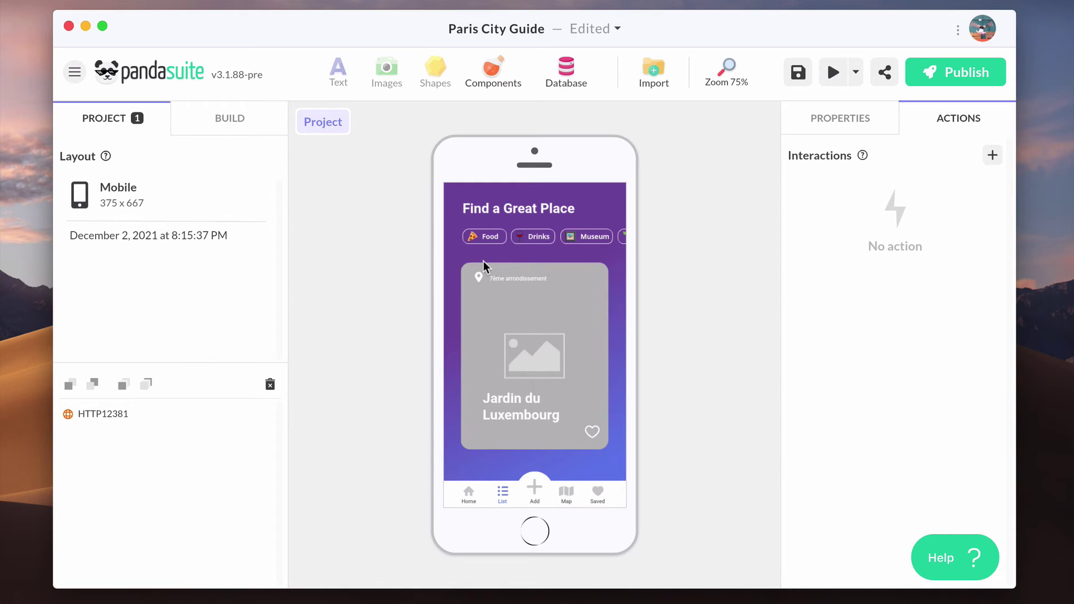
Step: Add a Launch Project interaction that starts the HTTP12381 request
{"action": "left_click", "coordinate": [1001, 160]}
{"action": "left_click", "coordinate": [639, 233]}
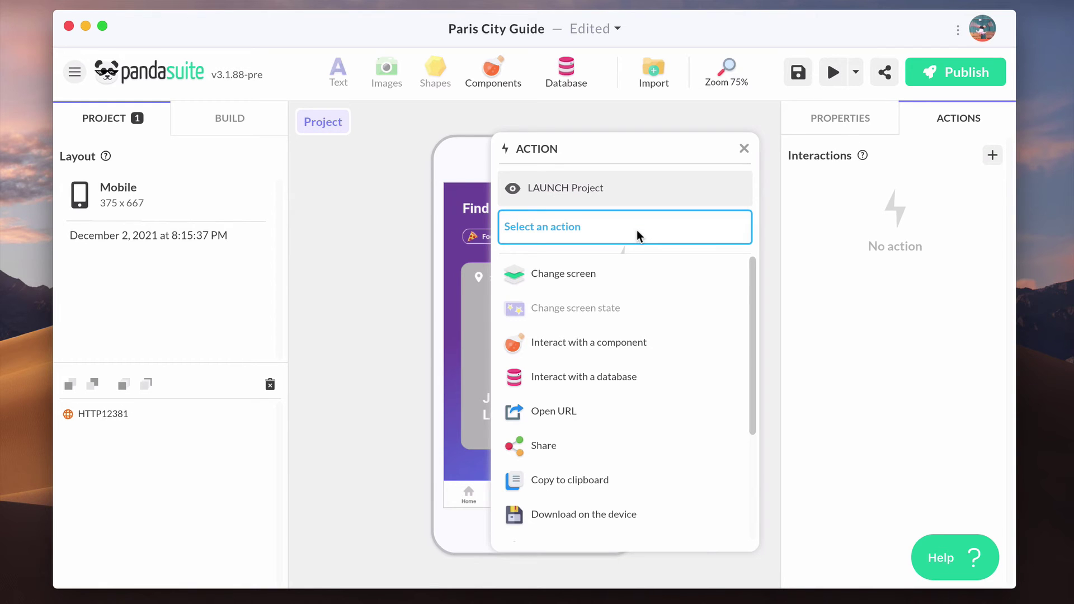
{"action": "left_click", "coordinate": [601, 341]}
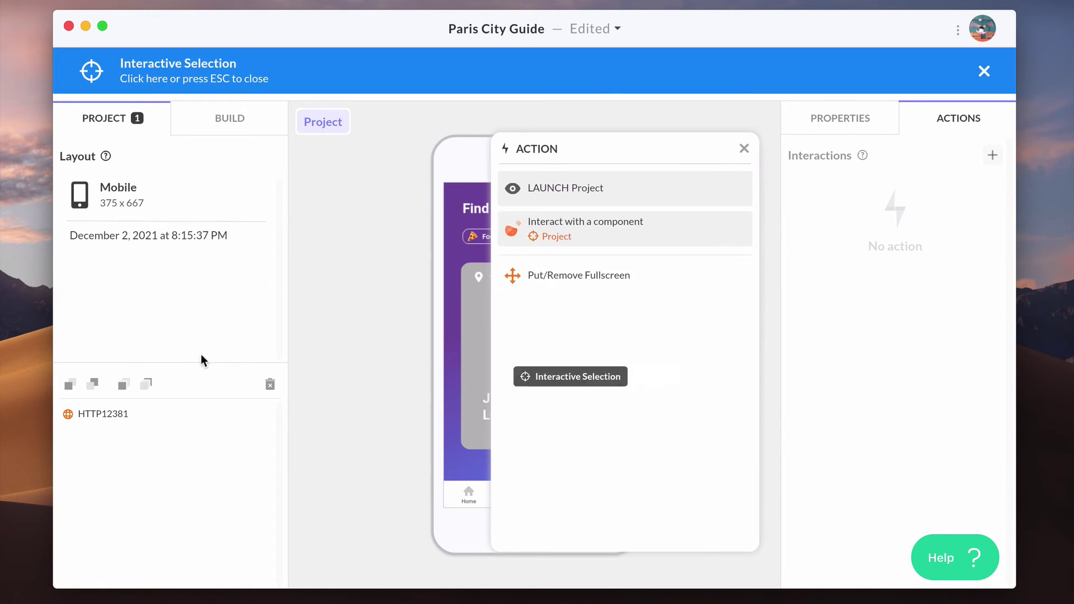
{"action": "left_click", "coordinate": [112, 414]}
{"action": "left_click", "coordinate": [591, 309]}
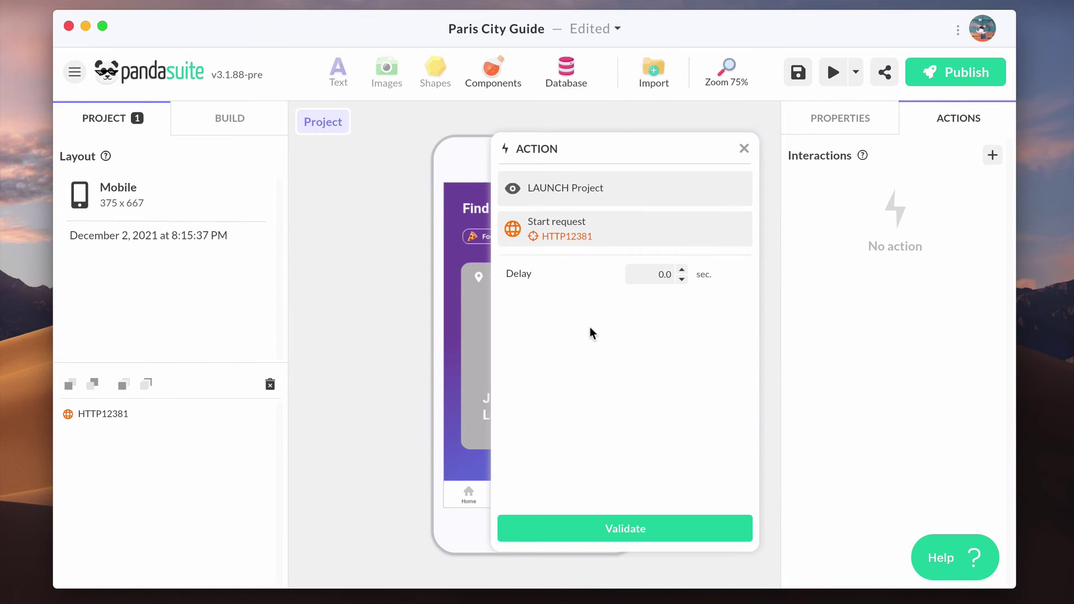
{"action": "left_click", "coordinate": [576, 527]}
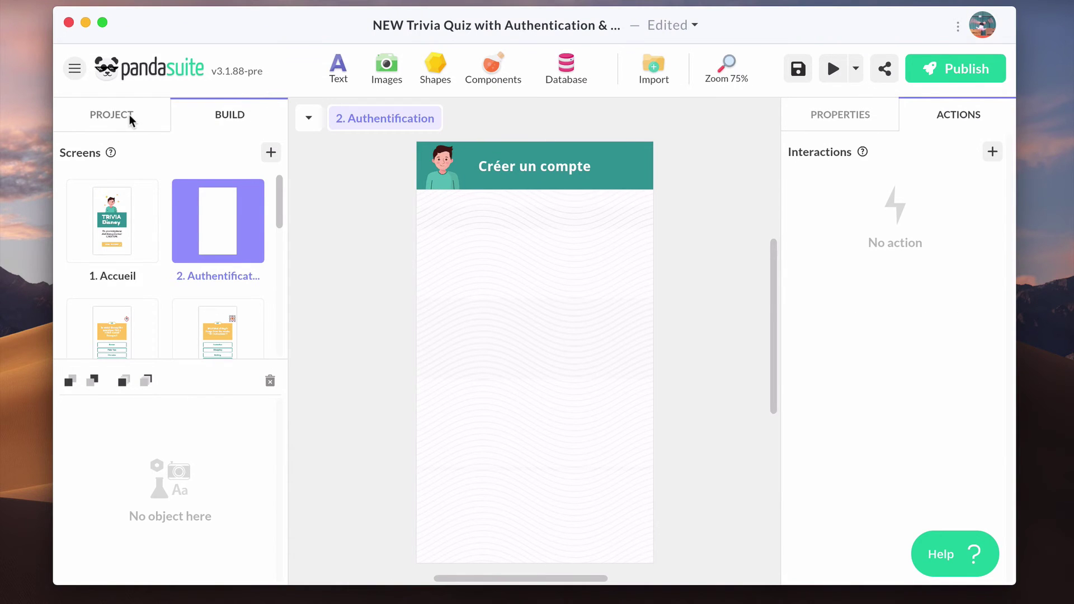
Step: Add a Firebase Session component and show its API Key and Project ID properties
{"action": "left_click", "coordinate": [129, 118]}
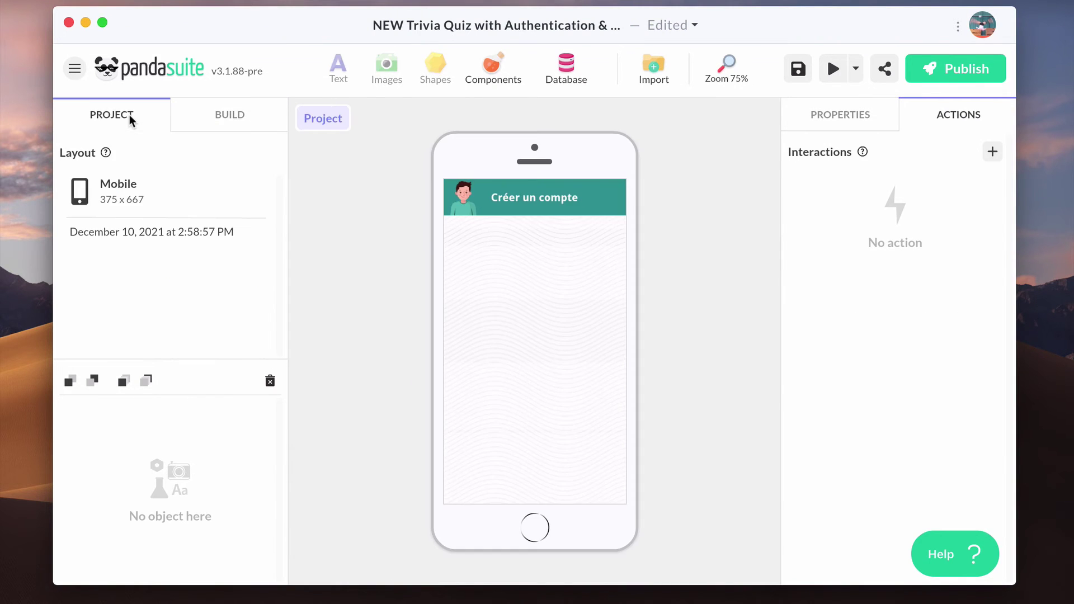
{"action": "left_click", "coordinate": [514, 71]}
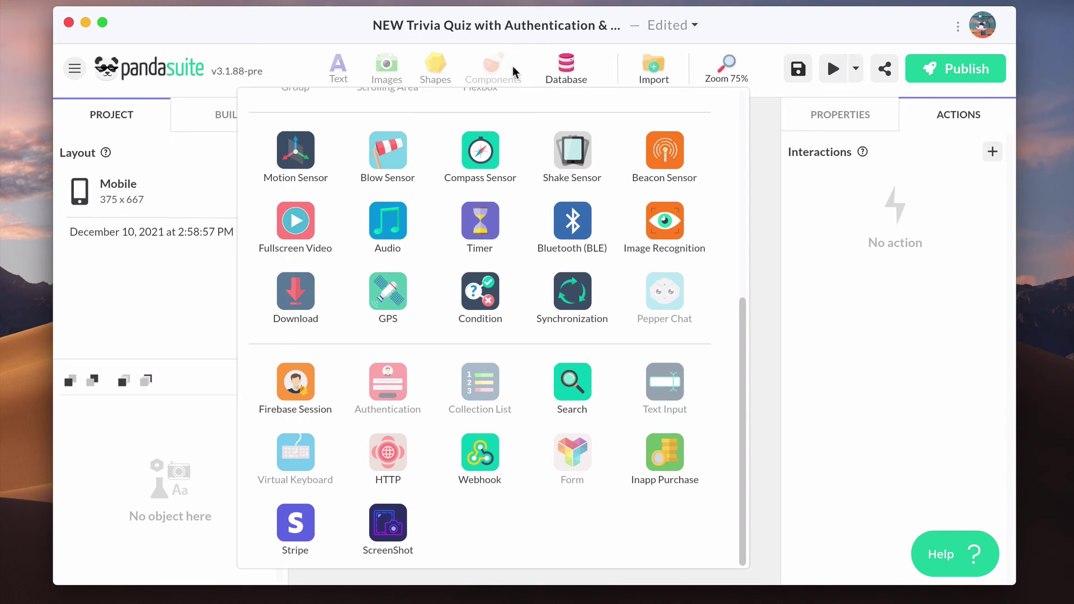
{"action": "left_click", "coordinate": [277, 408]}
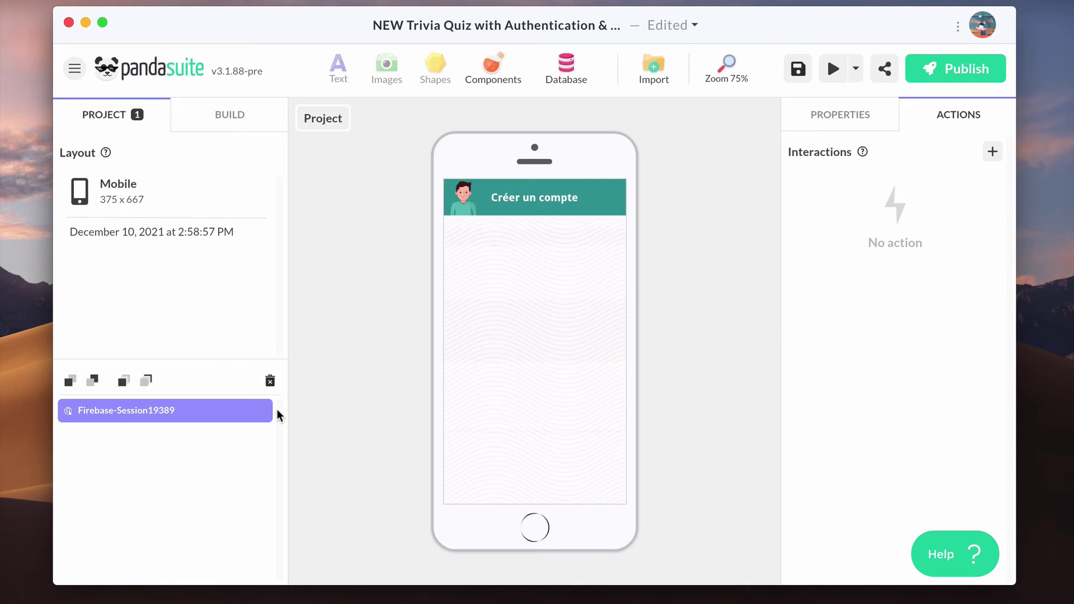
{"action": "left_click", "coordinate": [842, 115]}
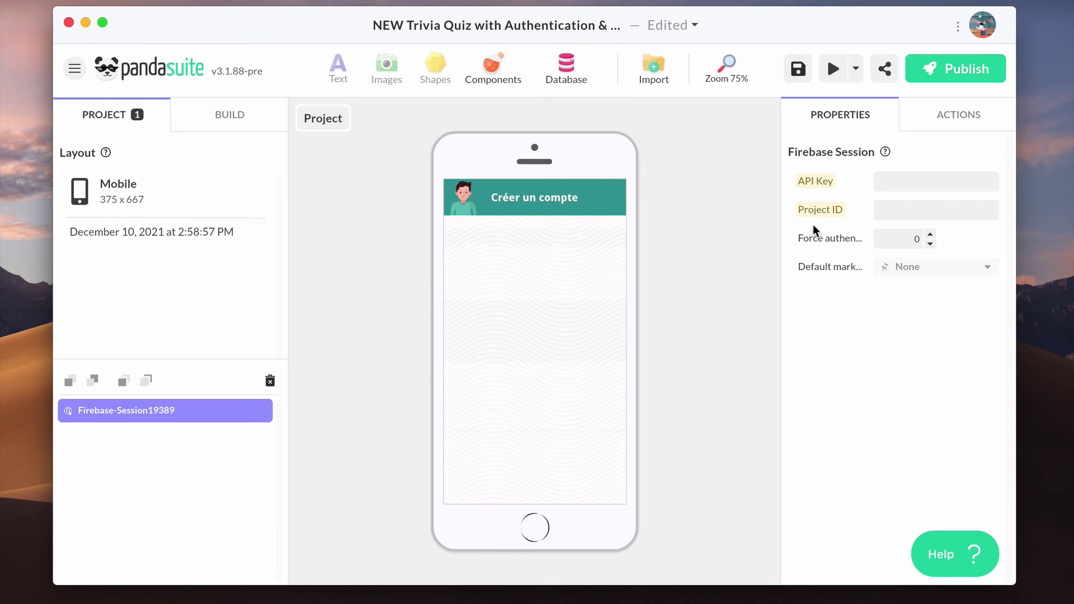
{"action": "key", "text": "ctrl+Up"}
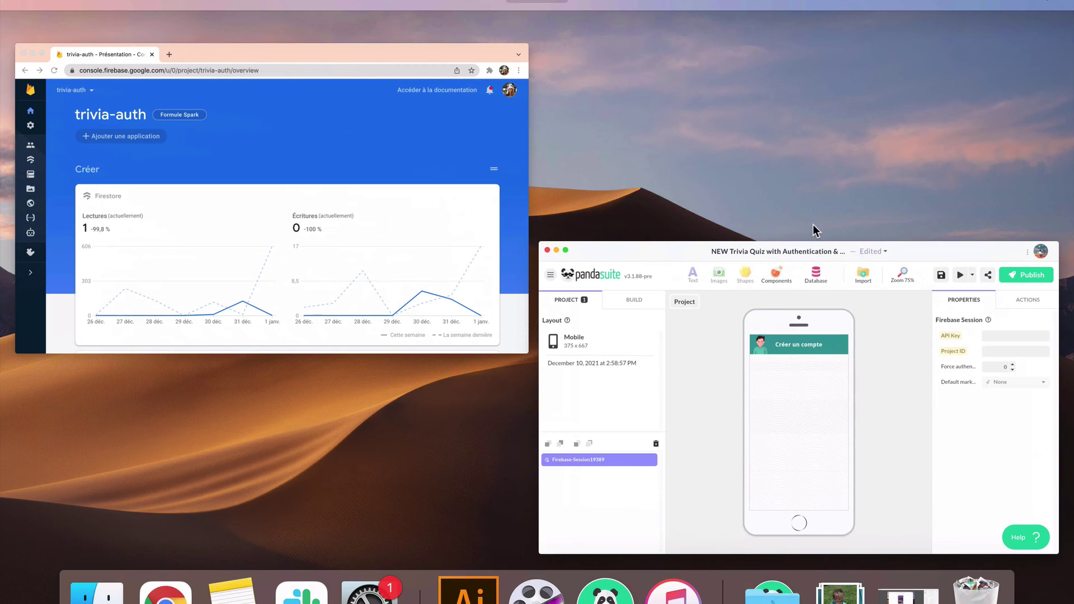
Step: Copy the web API key from Firebase project settings into the Firebase Session's API Key field
{"action": "left_click", "coordinate": [398, 88]}
{"action": "left_click", "coordinate": [81, 162]}
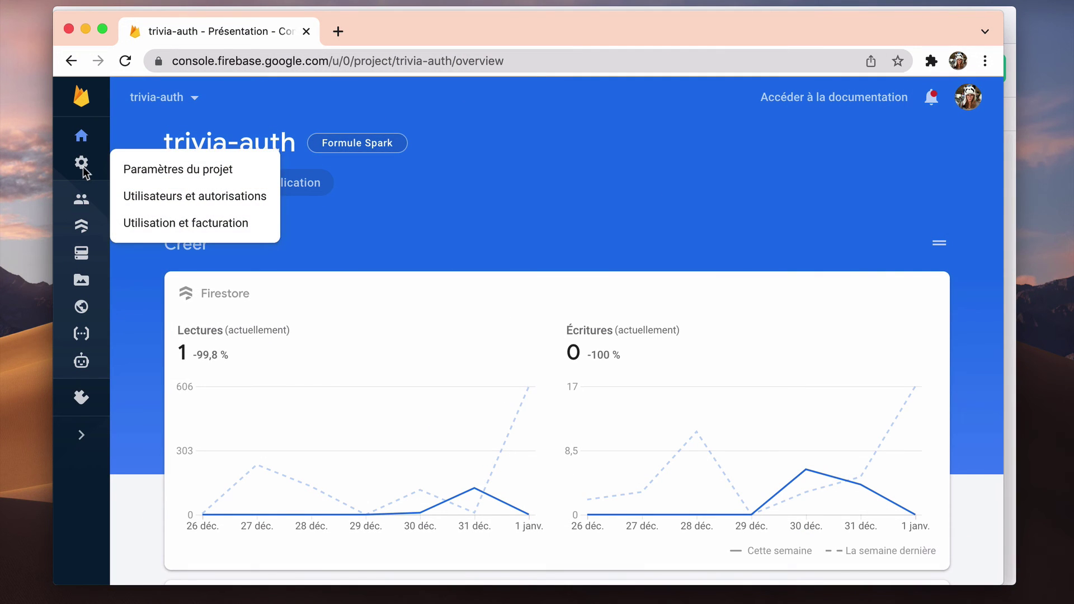
{"action": "left_click", "coordinate": [143, 183]}
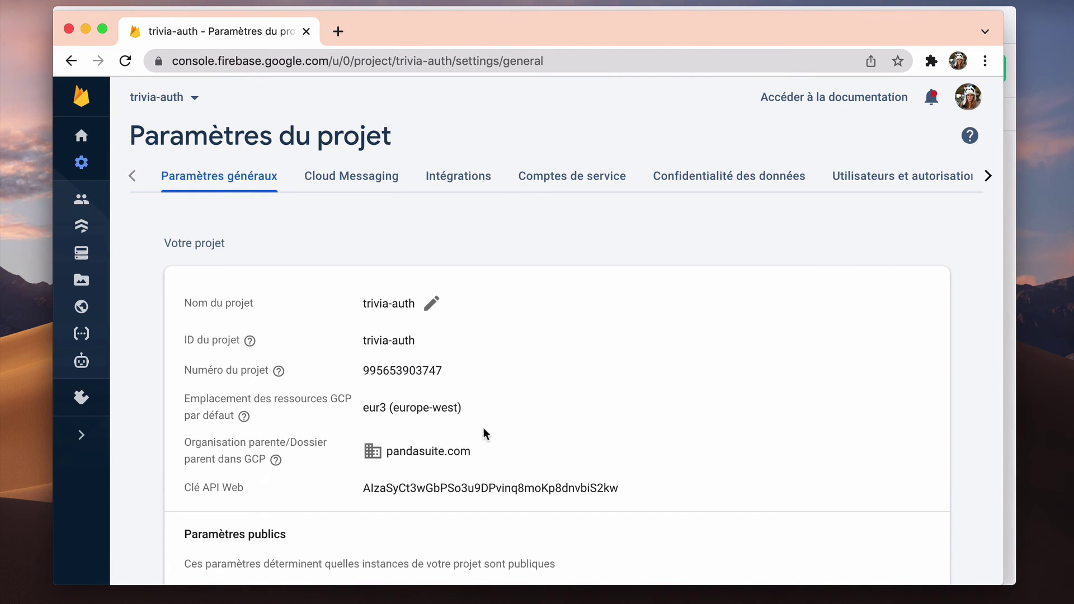
{"action": "double_click", "coordinate": [437, 489]}
{"action": "key", "text": "ctrl+Up"}
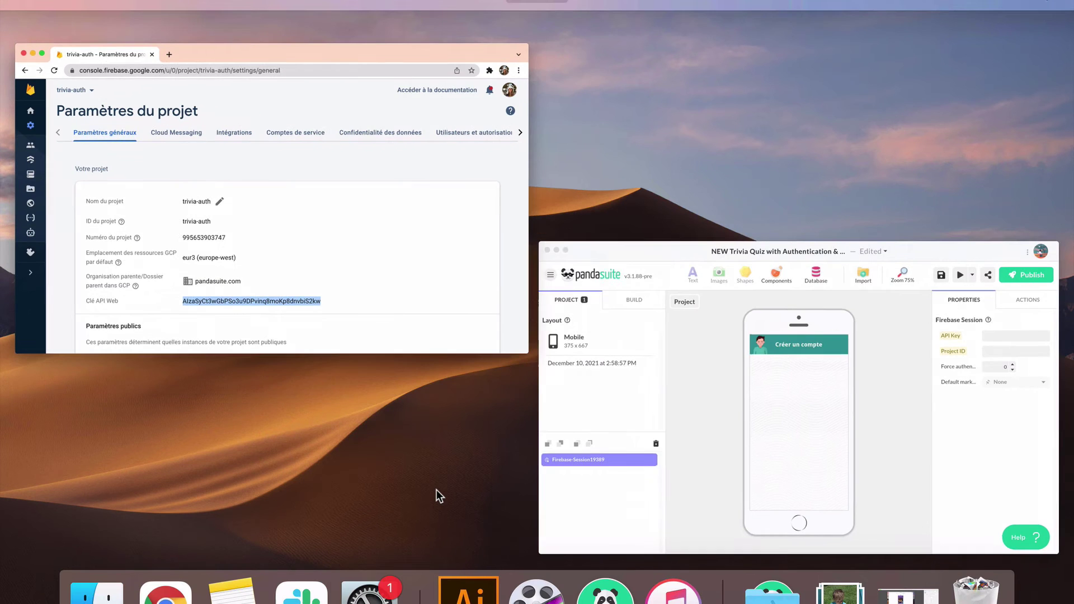
{"action": "left_click", "coordinate": [643, 308]}
{"action": "left_click", "coordinate": [882, 179]}
{"action": "key", "text": "super+v"}
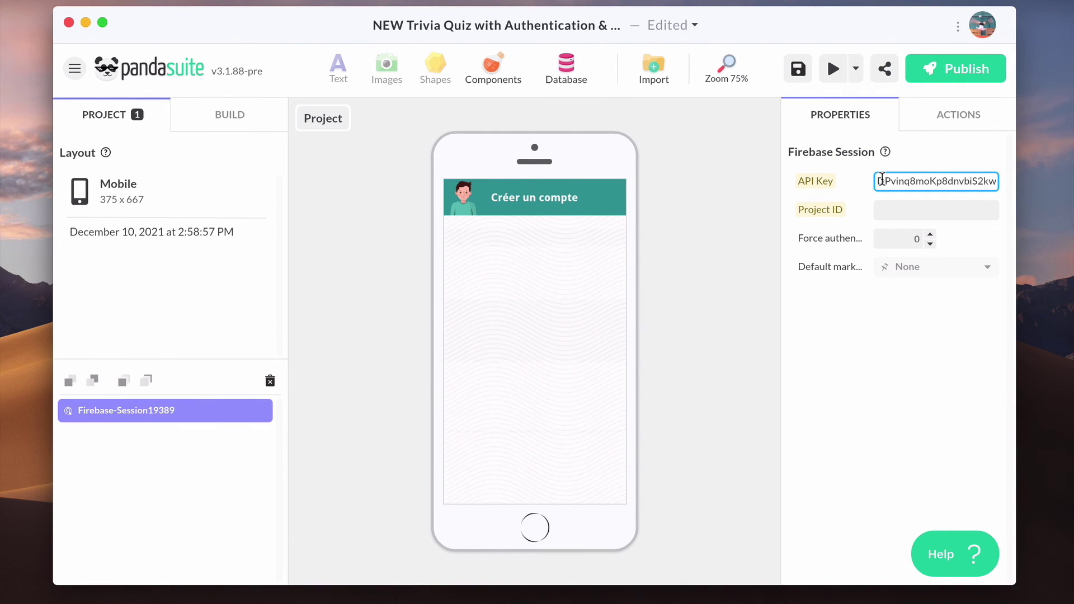
Step: Copy the project ID trivia-auth into the Firebase Session's Project ID field
{"action": "key", "text": "ctrl+Up"}
{"action": "left_click", "coordinate": [464, 245]}
{"action": "left_click_drag", "start_coordinate": [415, 341], "coordinate": [352, 340]}
{"action": "key", "text": "super+c"}
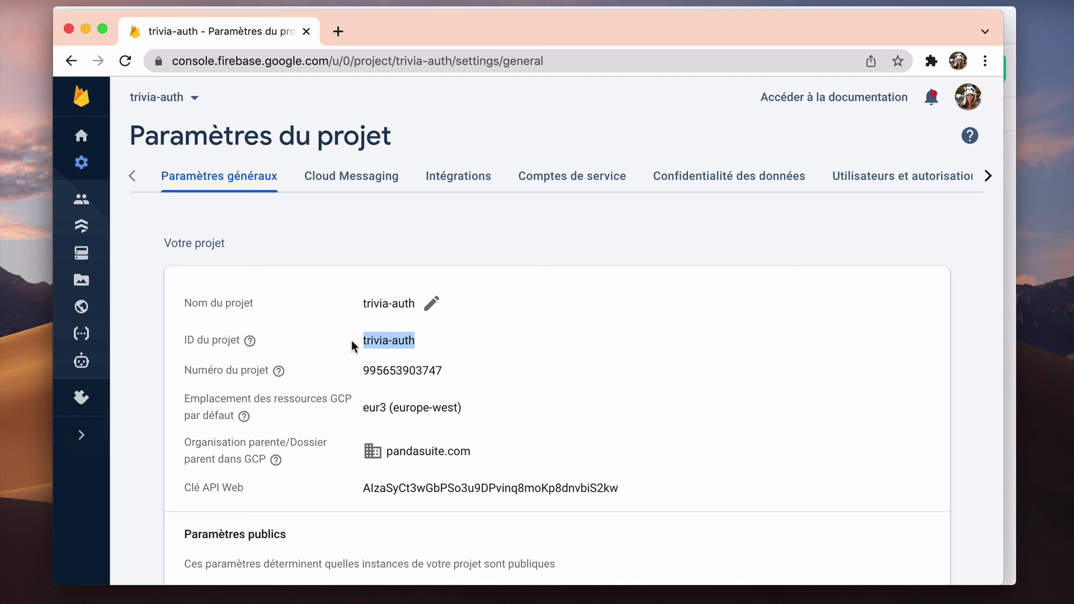
{"action": "key", "text": "ctrl+Up"}
{"action": "left_click", "coordinate": [644, 279]}
{"action": "left_click", "coordinate": [901, 217]}
{"action": "key", "text": "super+v"}
{"action": "left_click", "coordinate": [626, 411]}
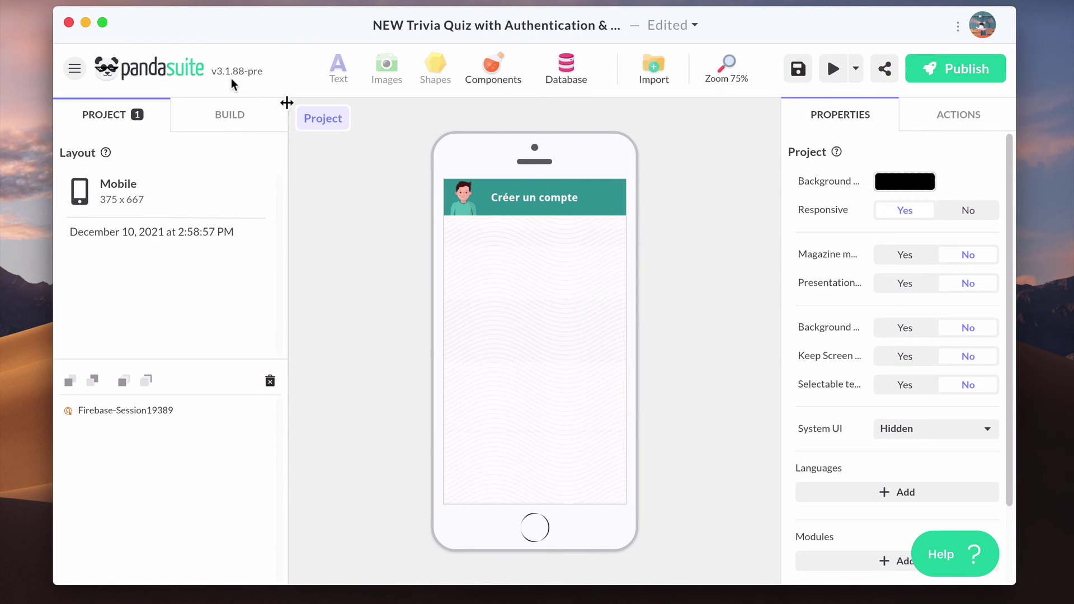
{"action": "left_click", "coordinate": [203, 120]}
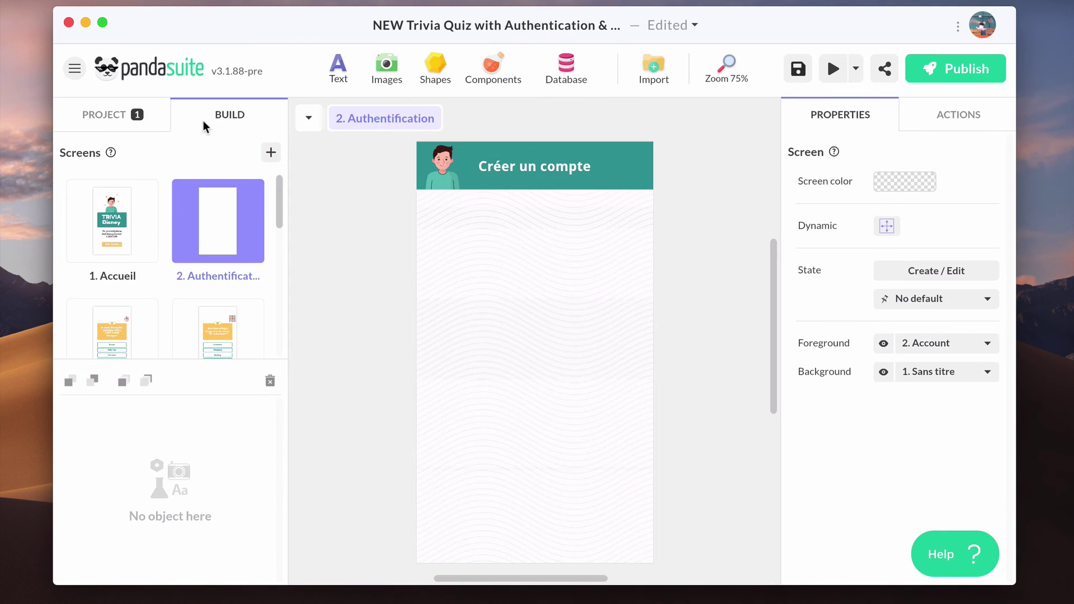
Step: Add an Authentication login form at 0,118 and stretch it to fill the screen
{"action": "left_click", "coordinate": [508, 61]}
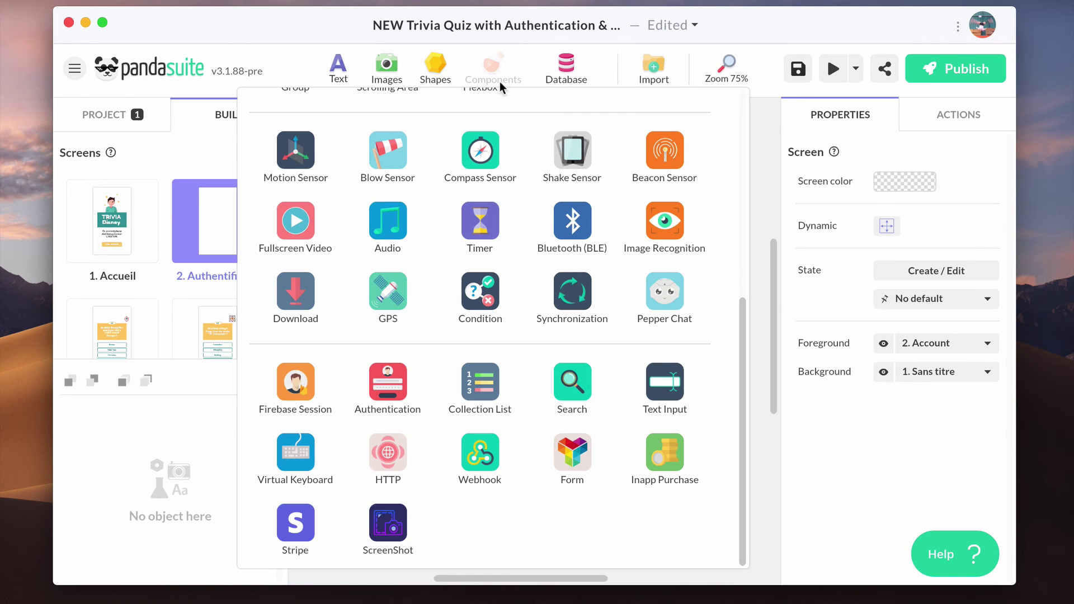
{"action": "left_click", "coordinate": [374, 407]}
{"action": "left_click_drag", "start_coordinate": [528, 358], "coordinate": [489, 277]}
{"action": "left_click_drag", "start_coordinate": [563, 319], "coordinate": [647, 556]}
Step: Set the login form's Session to Firebase-Session19389 and preview its email/password form
{"action": "left_click", "coordinate": [926, 493]}
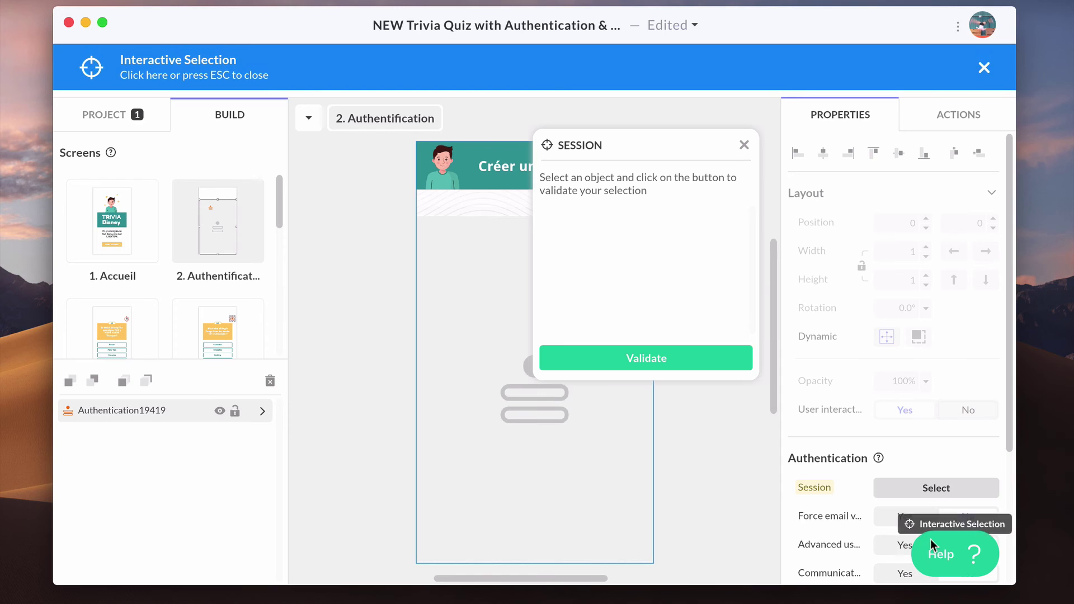
{"action": "left_click", "coordinate": [118, 113]}
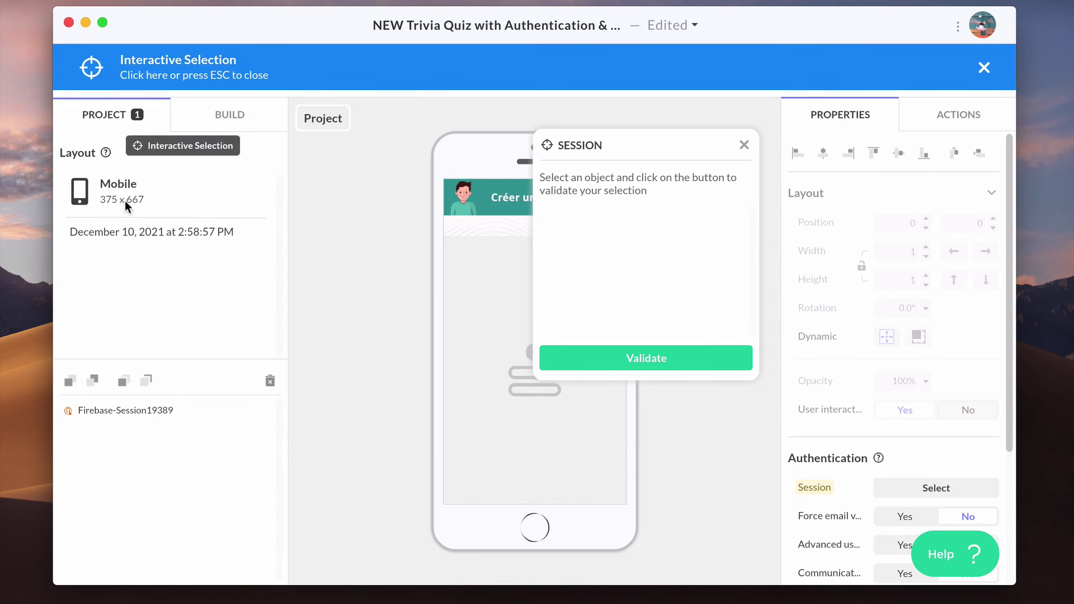
{"action": "left_click", "coordinate": [150, 411]}
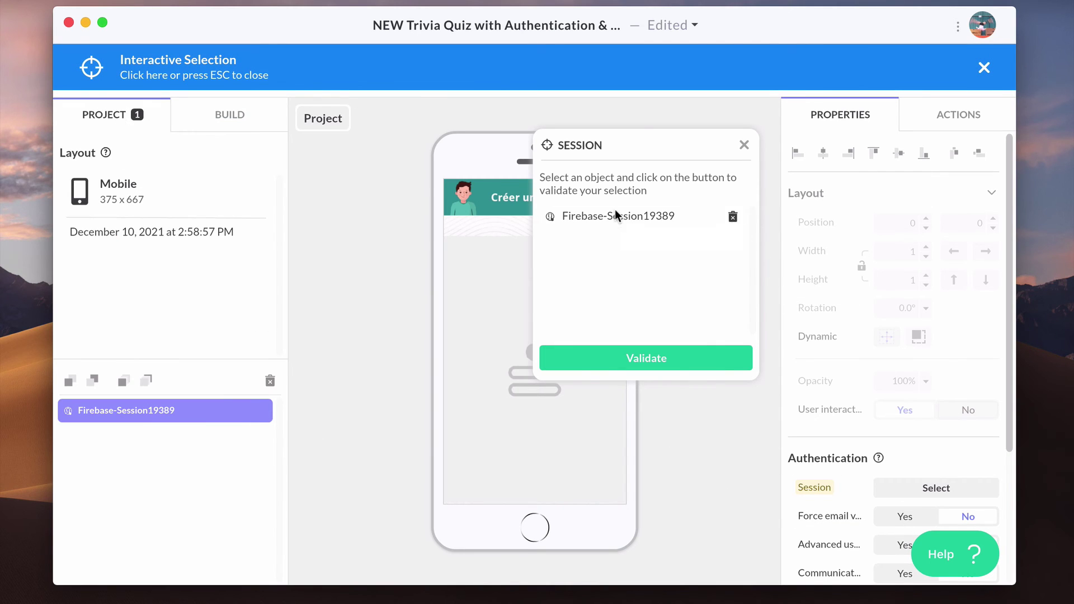
{"action": "left_click", "coordinate": [620, 358]}
{"action": "double_click", "coordinate": [500, 352]}
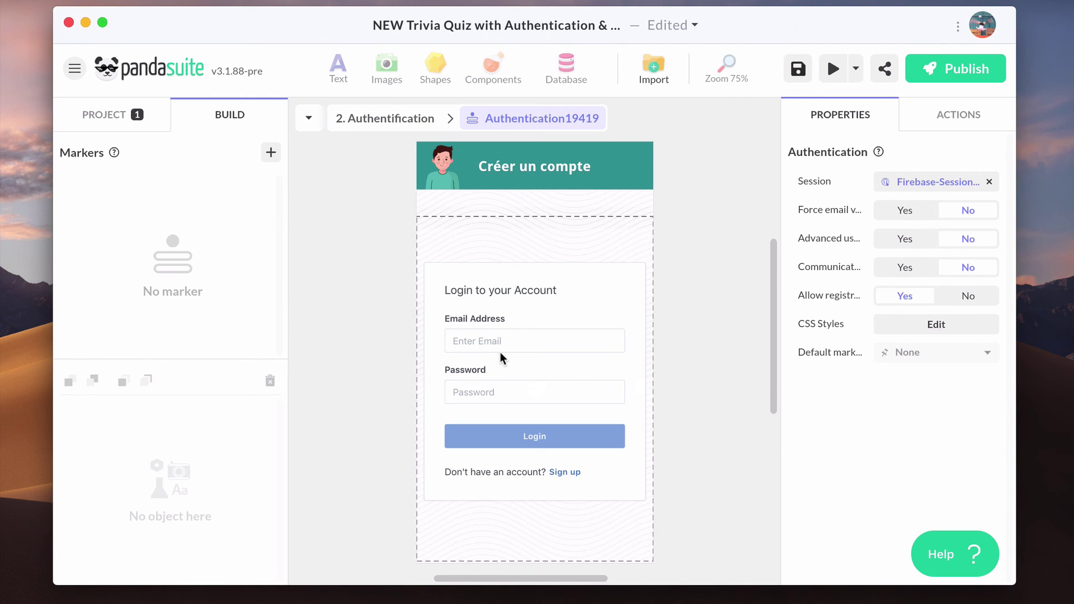
{"action": "left_click", "coordinate": [422, 123]}
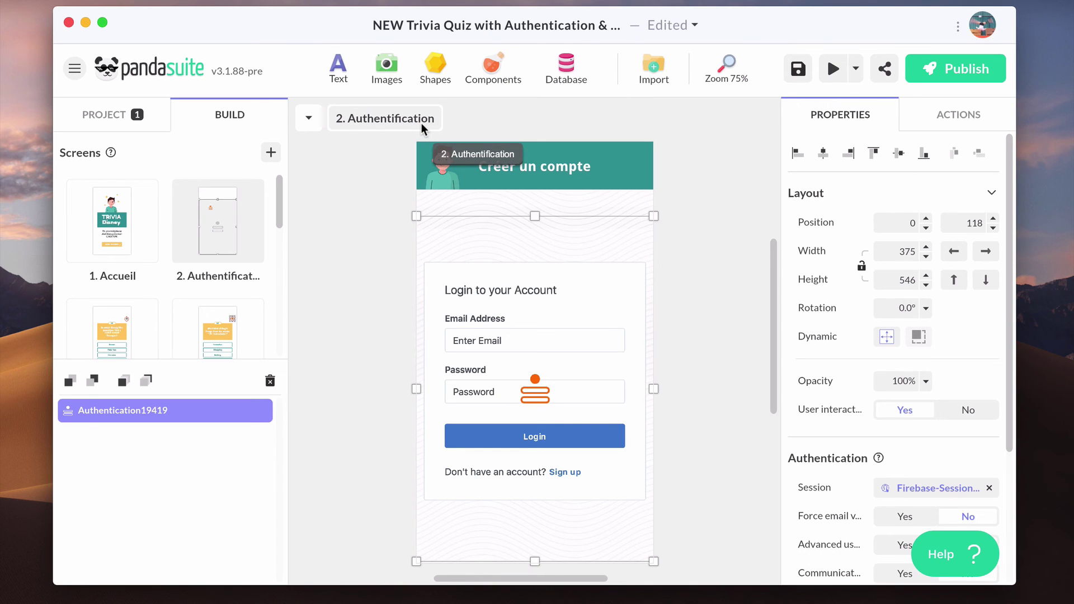
{"action": "left_click", "coordinate": [105, 119]}
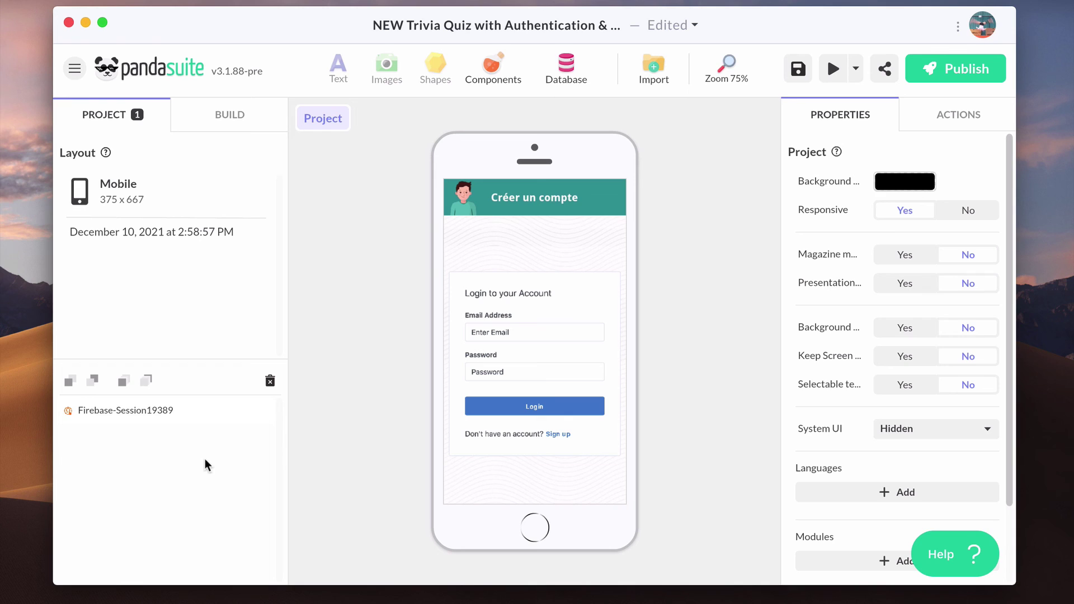
Step: On User Signed In, have Firebase-Session19389 change screen to 3. Question 1
{"action": "left_click", "coordinate": [260, 408]}
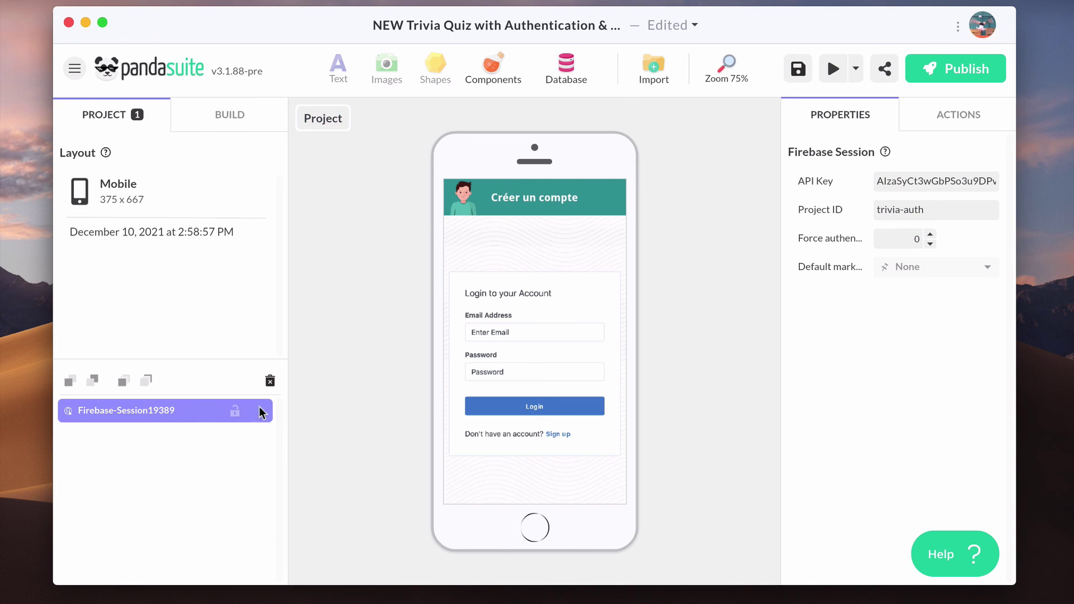
{"action": "left_click", "coordinate": [940, 119]}
{"action": "left_click", "coordinate": [993, 152]}
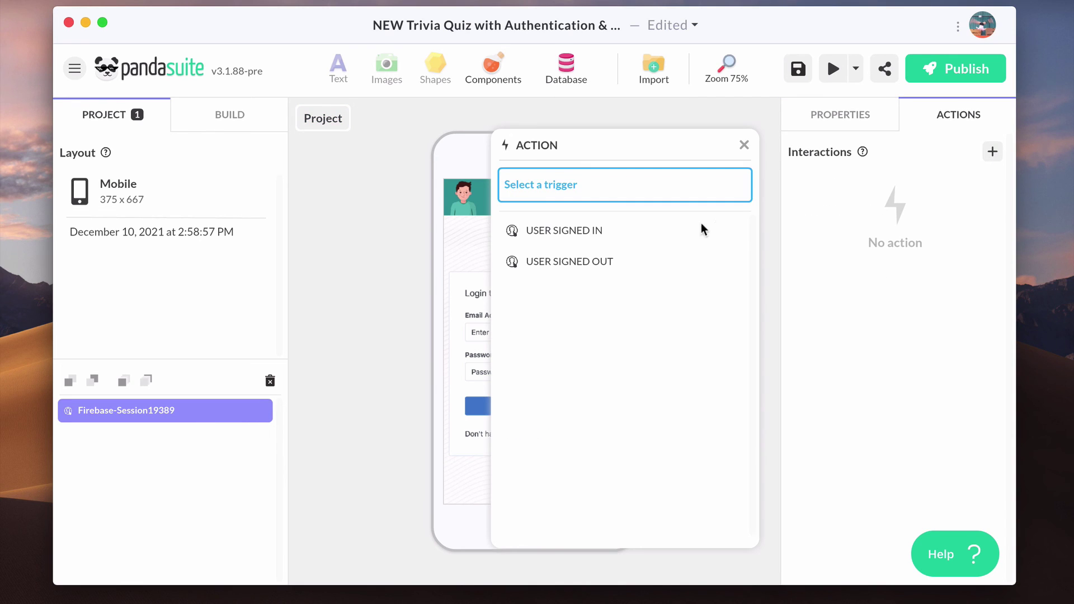
{"action": "left_click", "coordinate": [626, 237]}
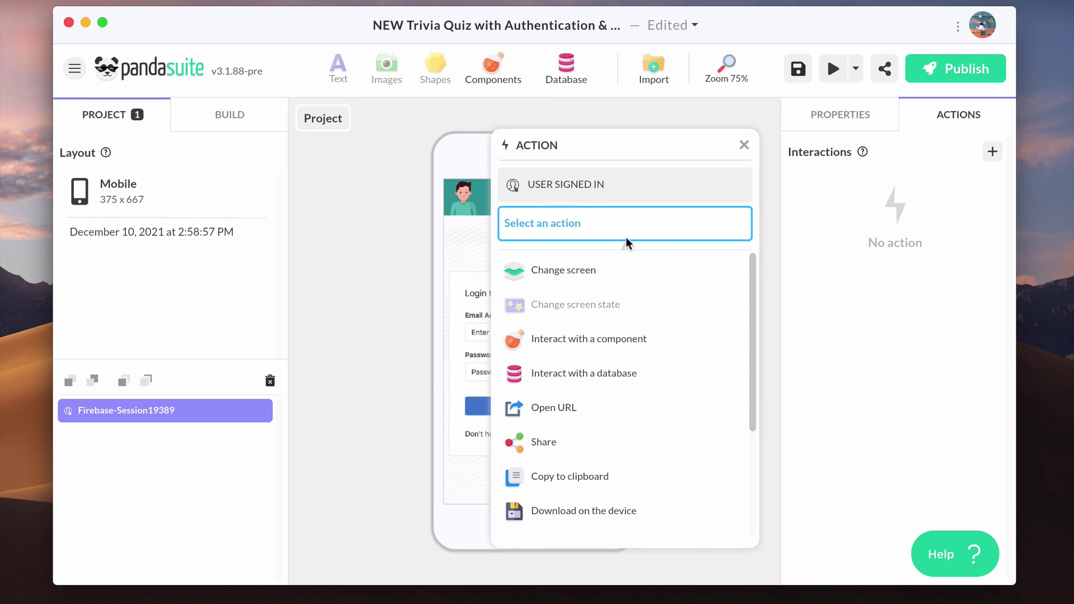
{"action": "left_click", "coordinate": [620, 271]}
{"action": "left_click", "coordinate": [620, 277]}
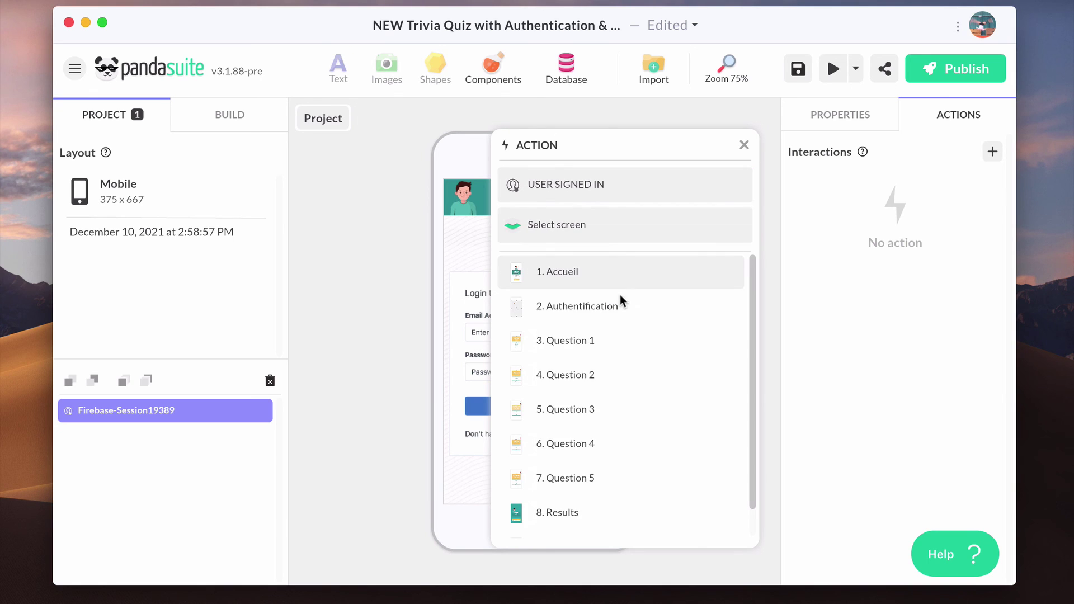
{"action": "left_click", "coordinate": [620, 347]}
{"action": "left_click", "coordinate": [606, 522]}
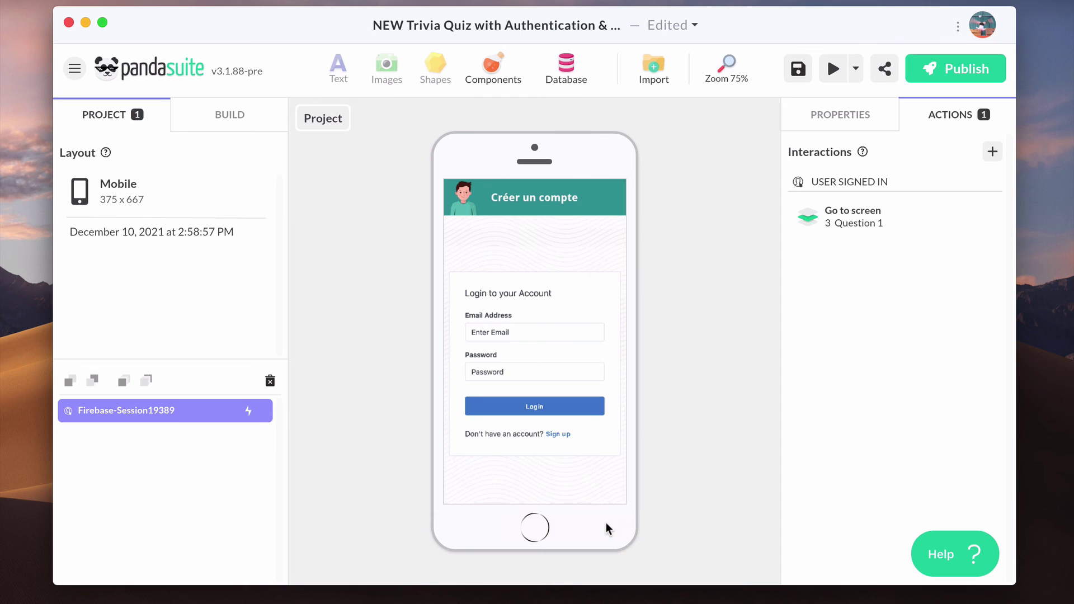
Step: Begin a User Signed Out interaction with a Change screen action
{"action": "left_click", "coordinate": [992, 152]}
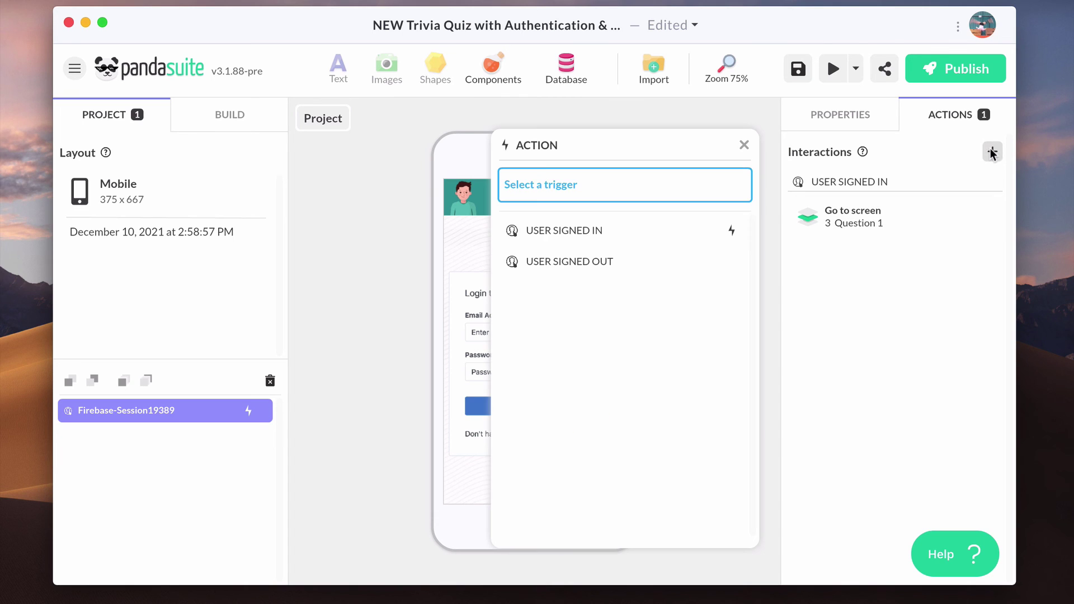
{"action": "left_click", "coordinate": [627, 264]}
{"action": "left_click", "coordinate": [627, 264]}
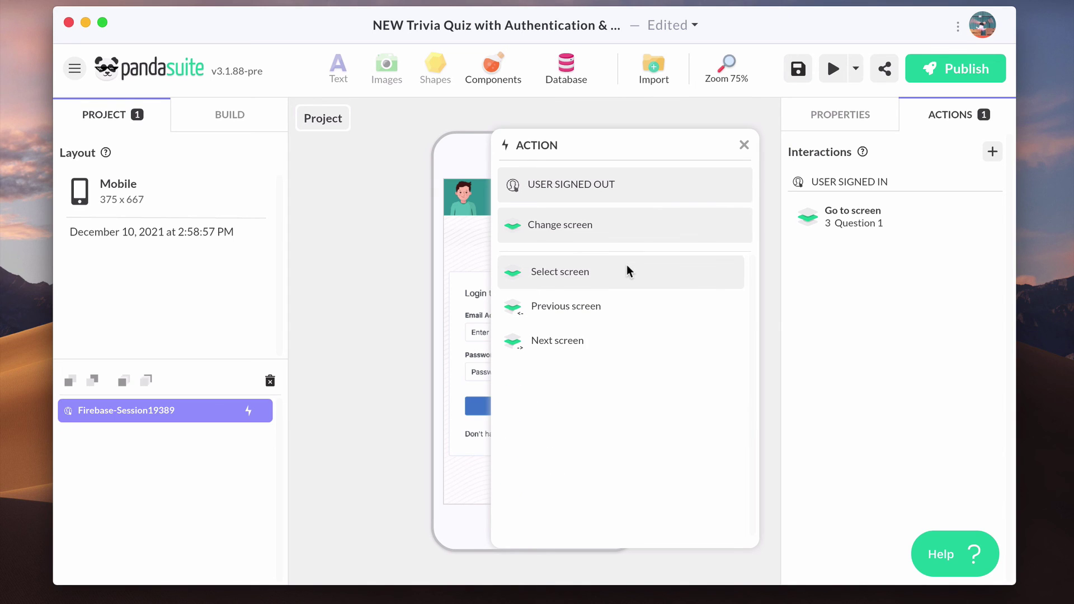